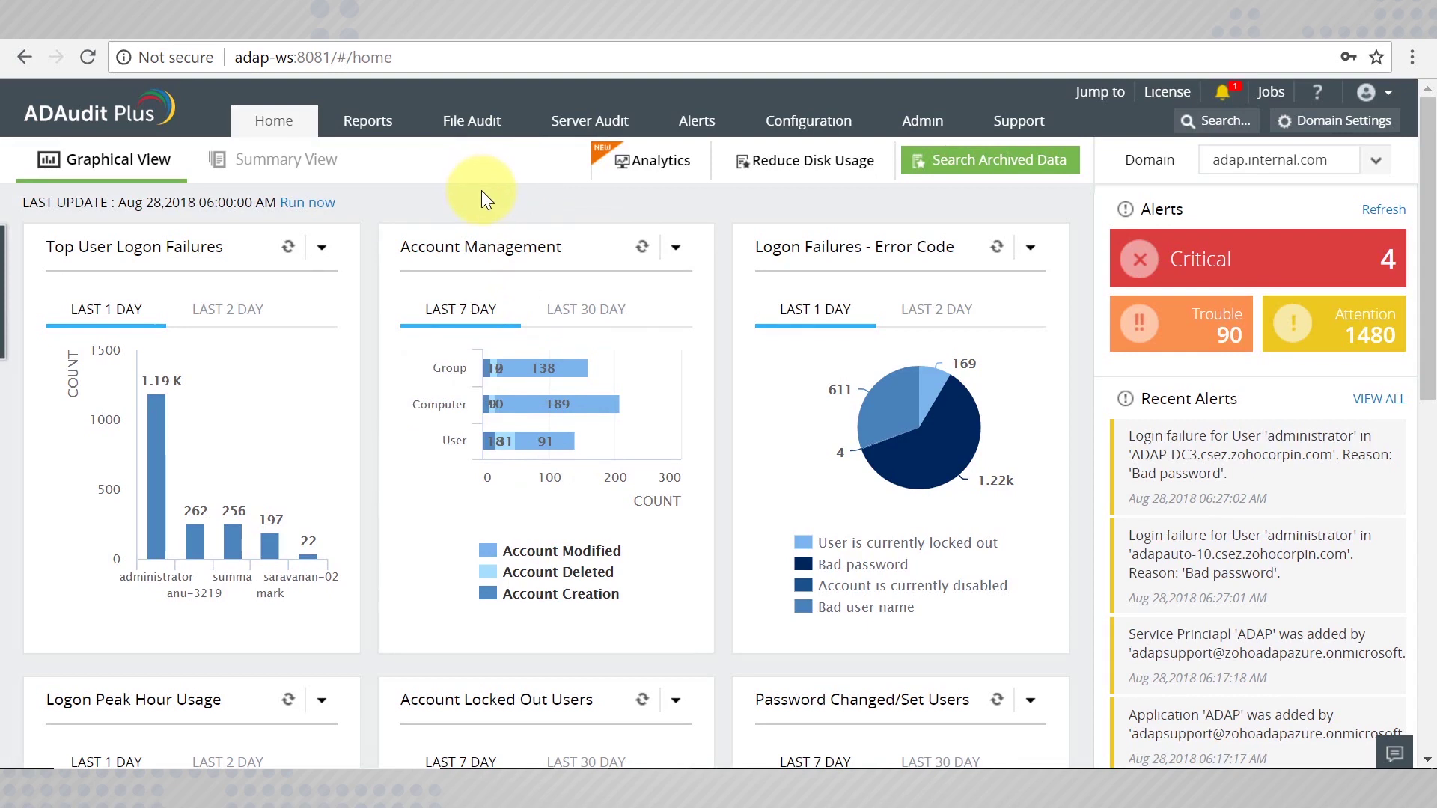
# Go to the File Audit NetApp Server page, keeping the adap.internal.com domain.
pyautogui.click(472, 120)
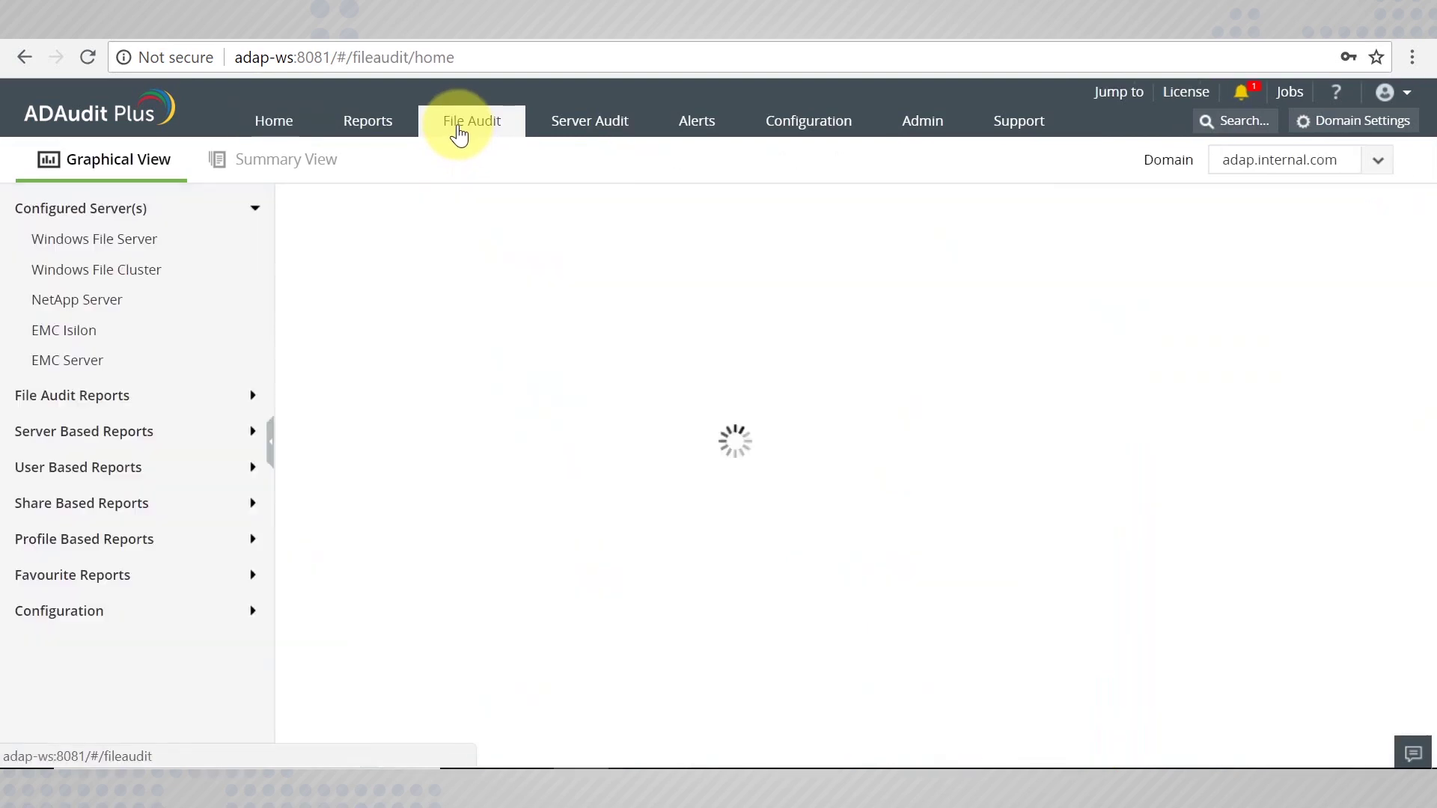
pyautogui.click(144, 318)
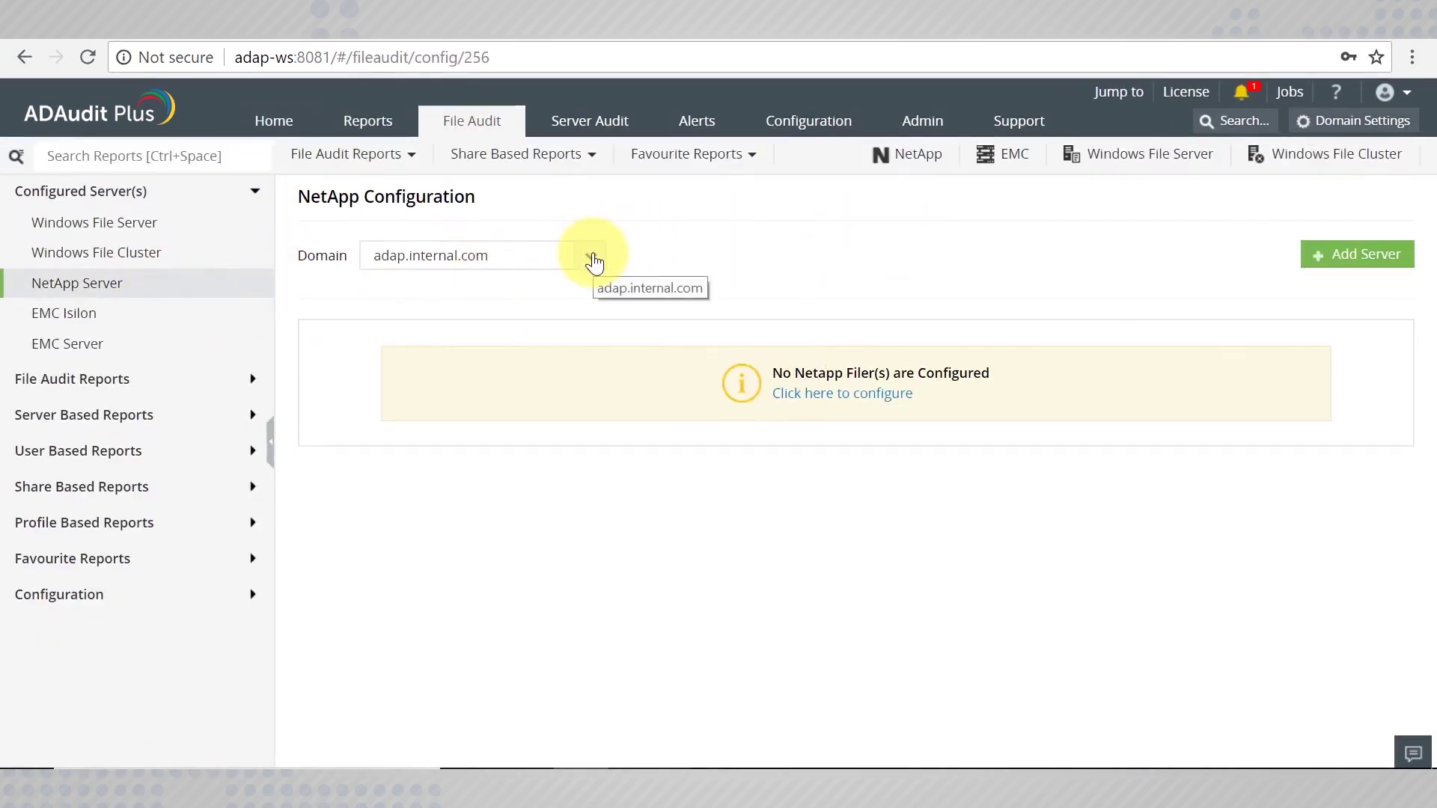
pyautogui.click(592, 262)
pyautogui.click(593, 262)
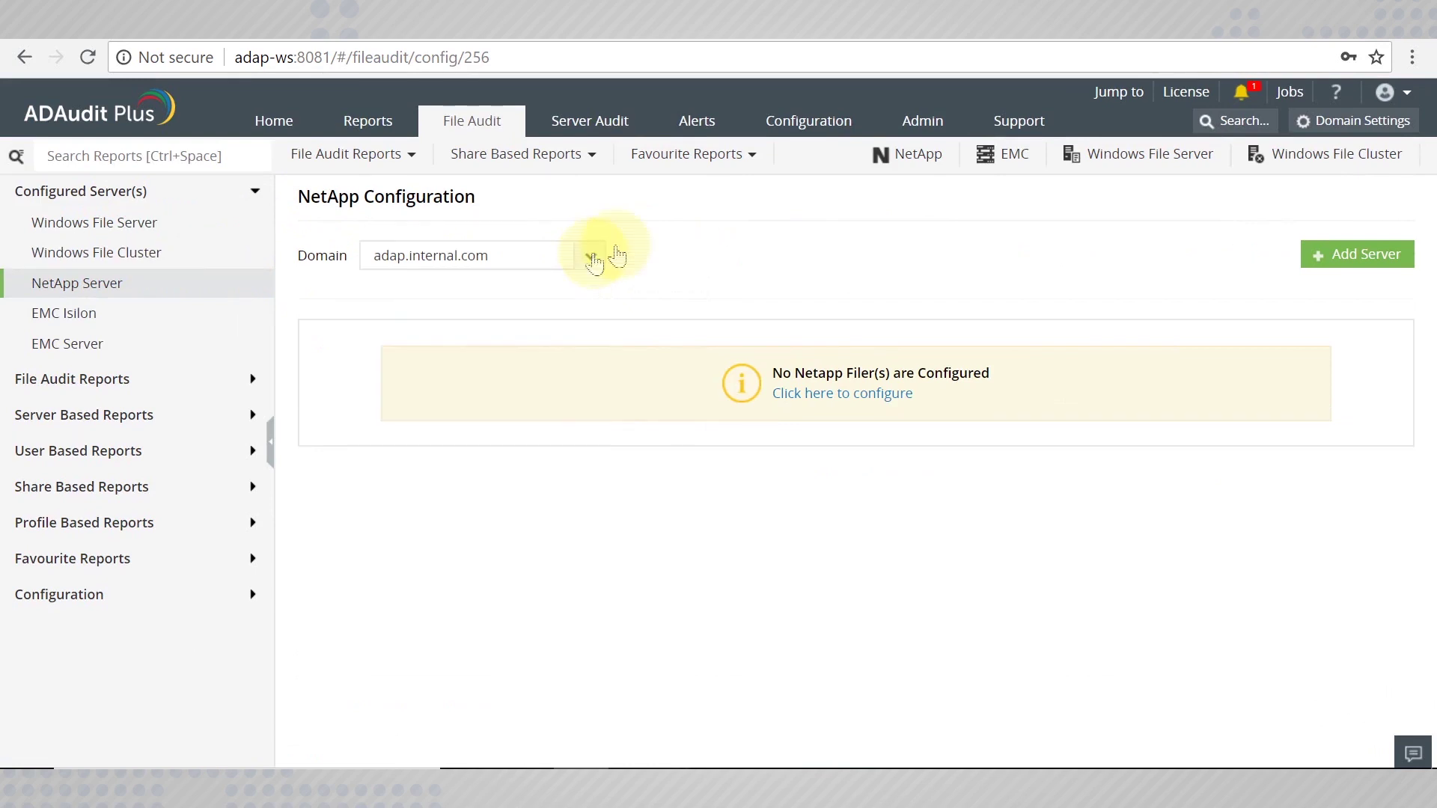
# Add server ONTAPCIFS2-S2, select its share for auditing, and advance to Review Summary.
pyautogui.click(1328, 259)
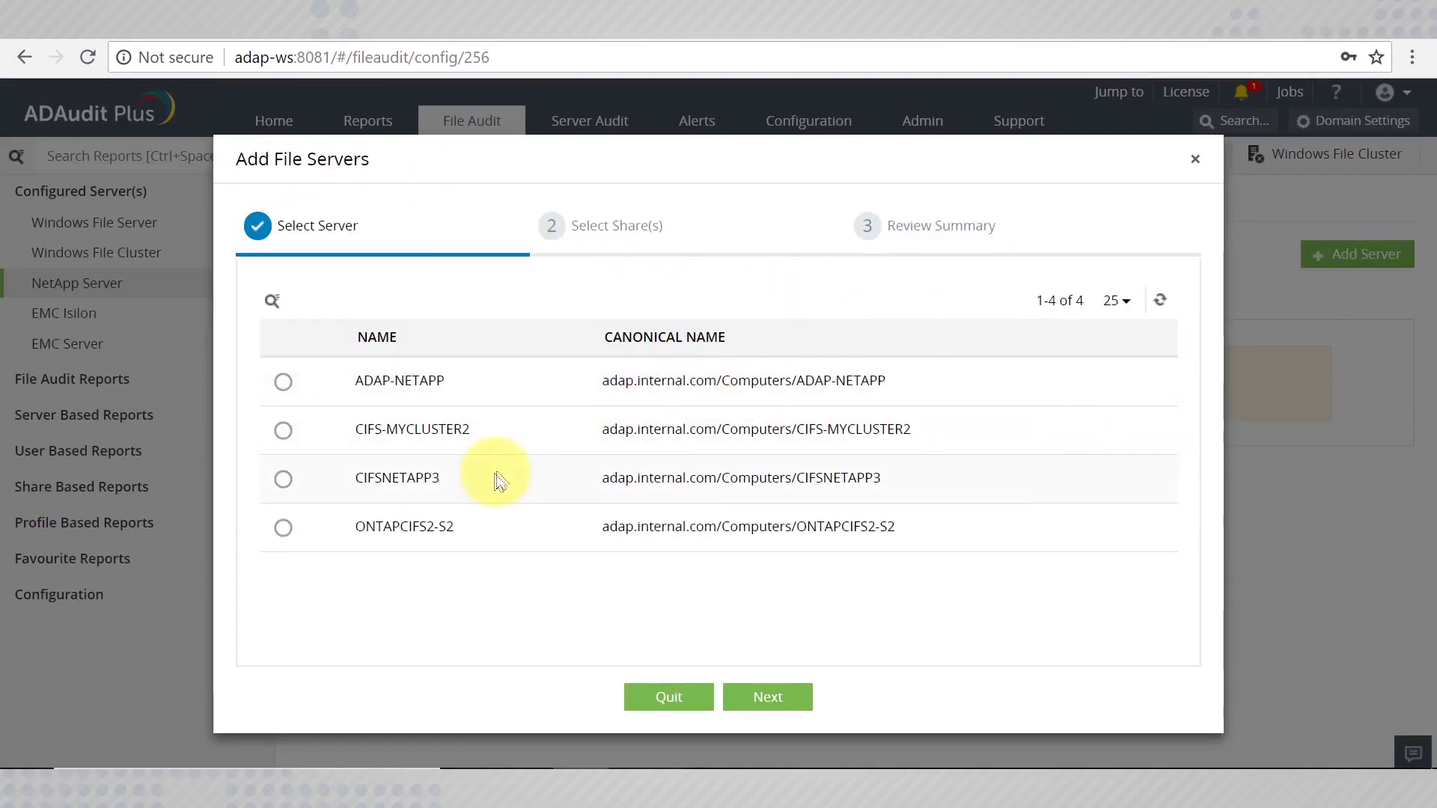
pyautogui.click(481, 528)
pyautogui.click(754, 700)
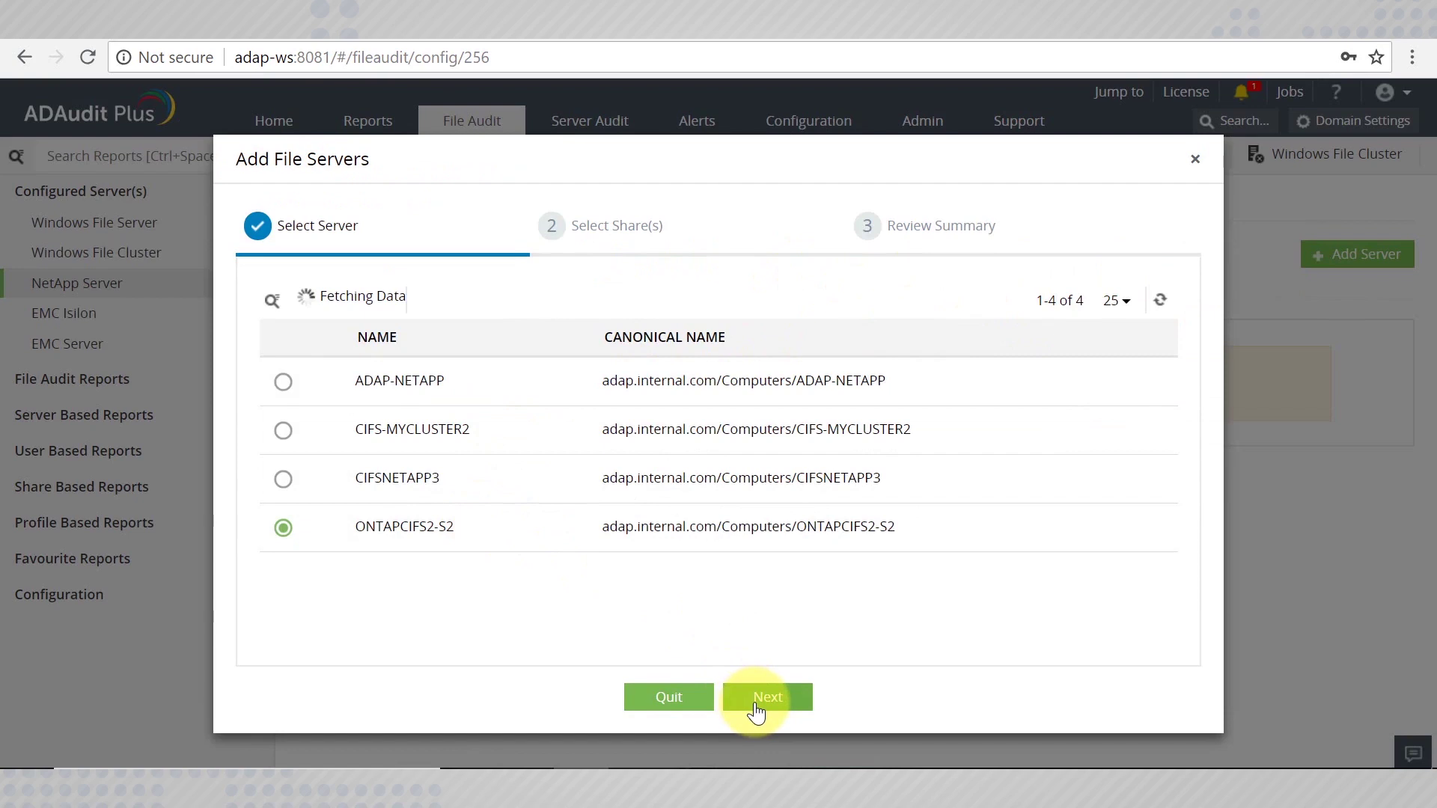
pyautogui.click(391, 385)
pyautogui.click(823, 699)
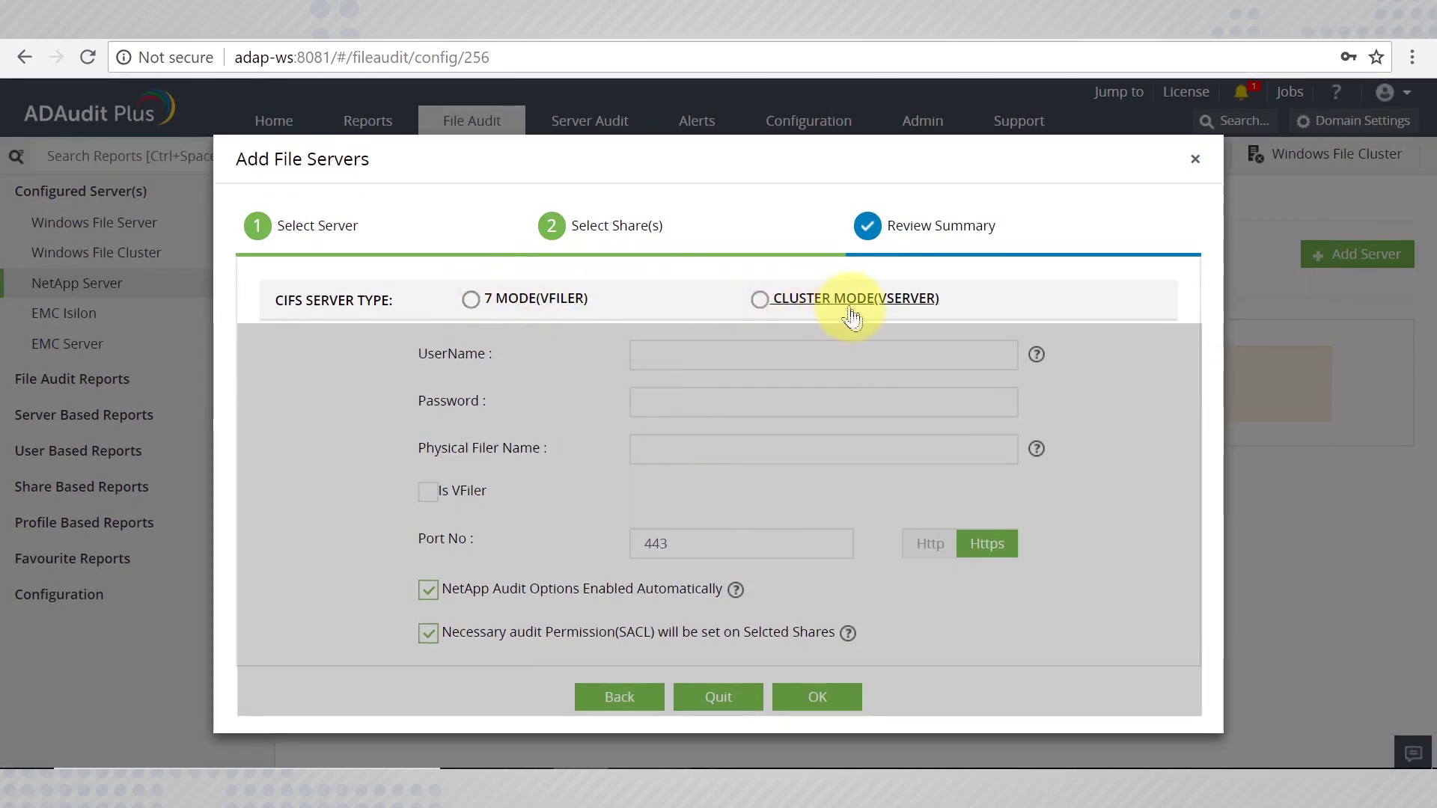
# Choose 7 Mode, enter username admin and the password, and paste filer admp-netapp.adap.internal.com.
pyautogui.click(470, 301)
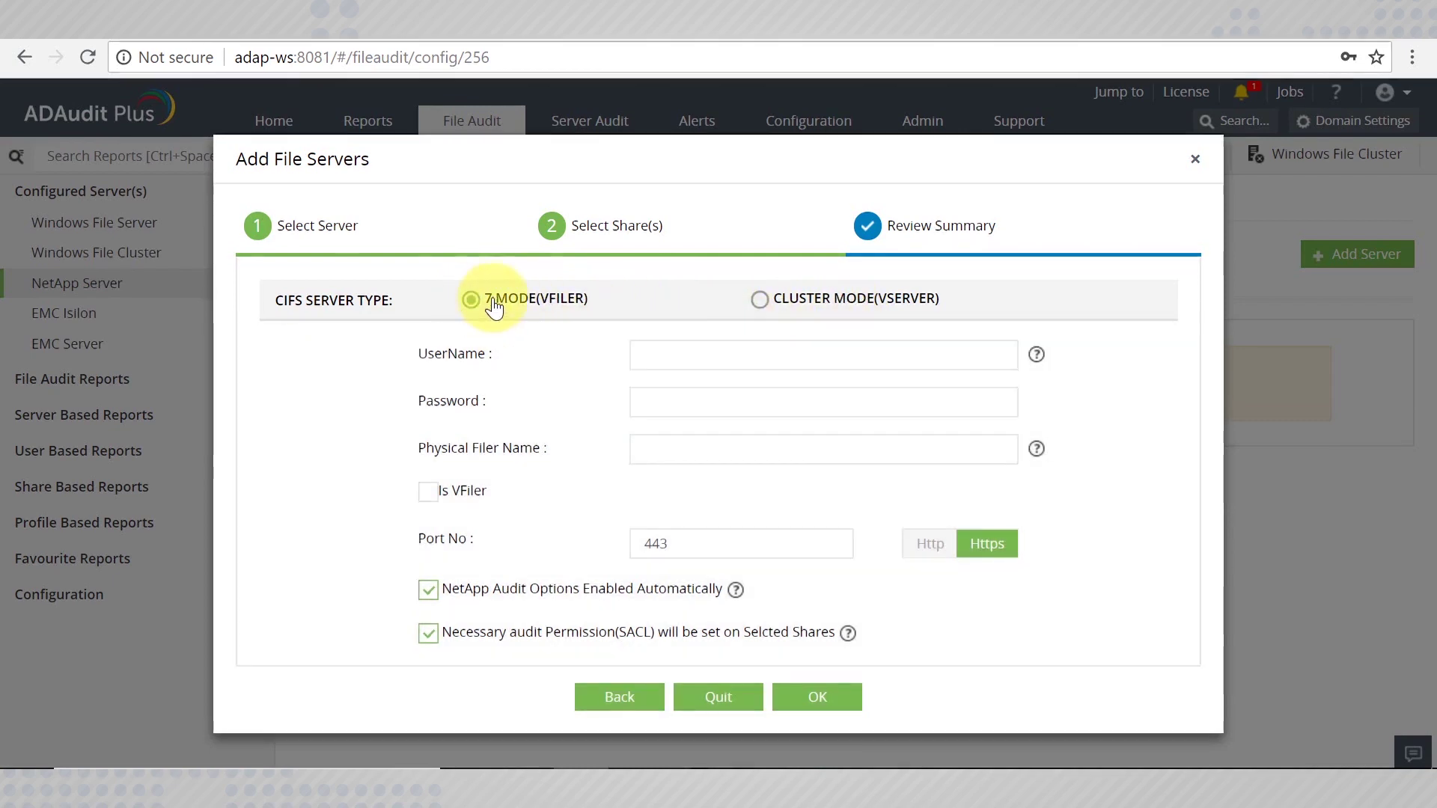
pyautogui.click(695, 350)
pyautogui.write('admin')
pyautogui.press('Tab')
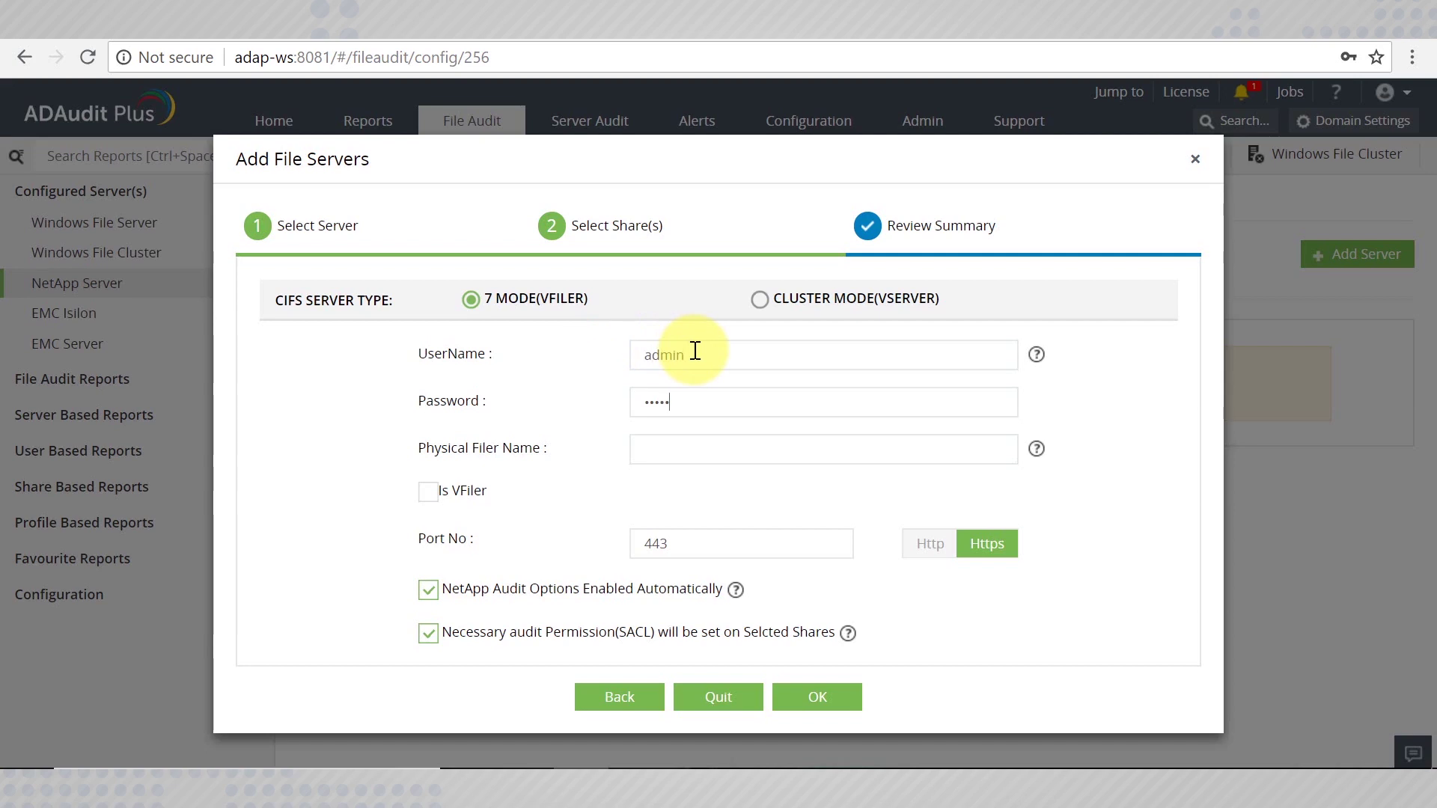
pyautogui.click(721, 452)
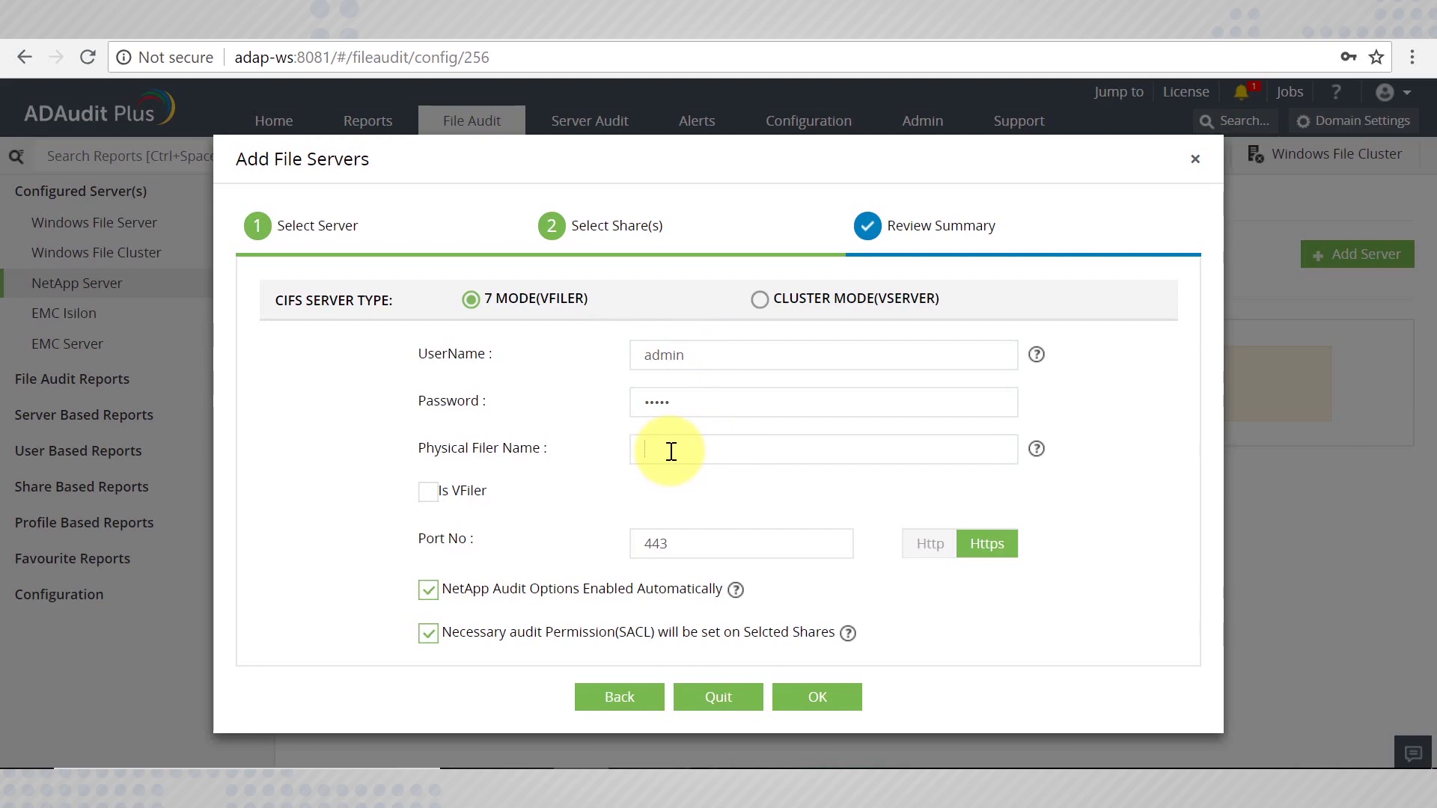
pyautogui.write('admp-netapp.adap.internal.com')
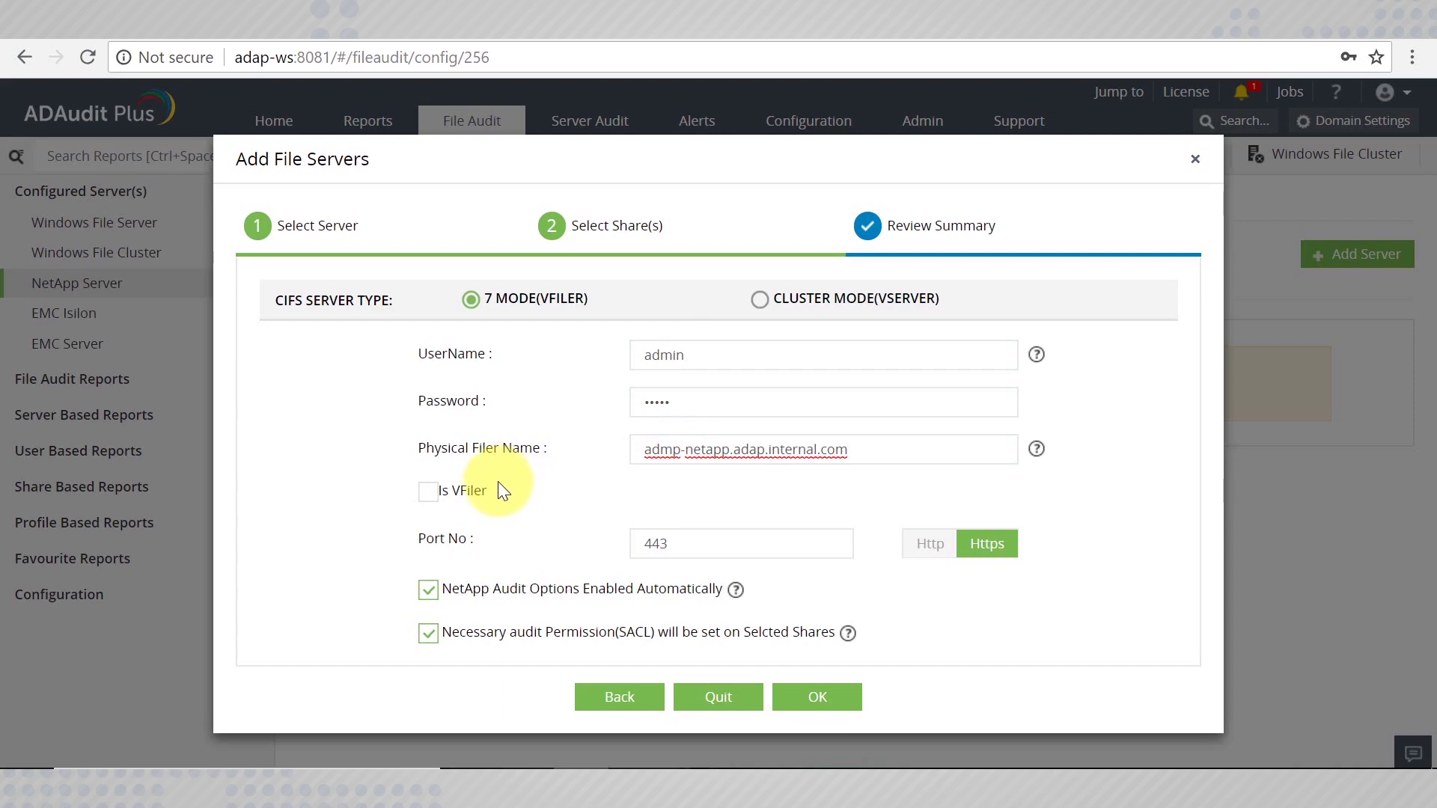
# Mark it as VFiler vfiler0 and keep HTTPS on port 443.
pyautogui.click(431, 512)
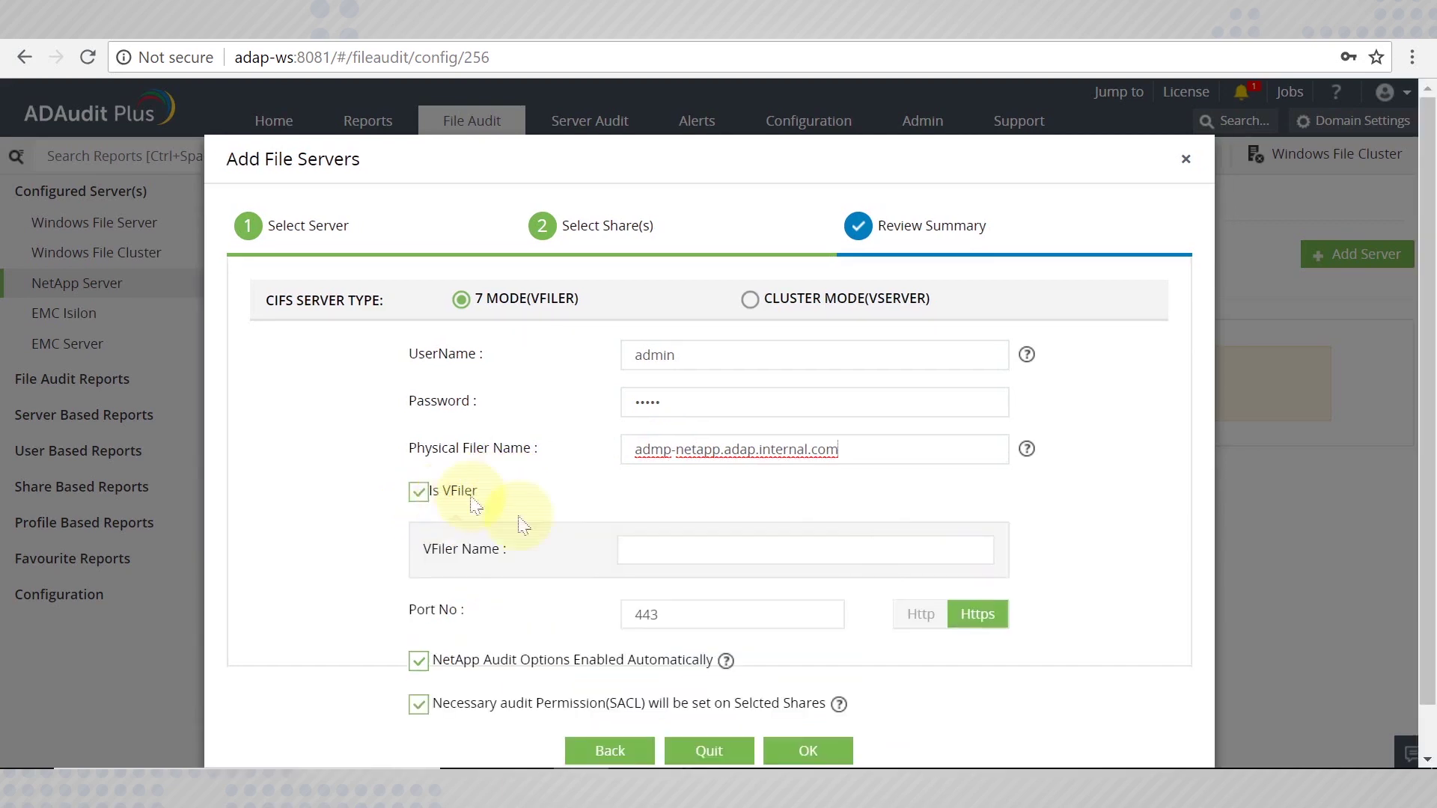
pyautogui.click(681, 545)
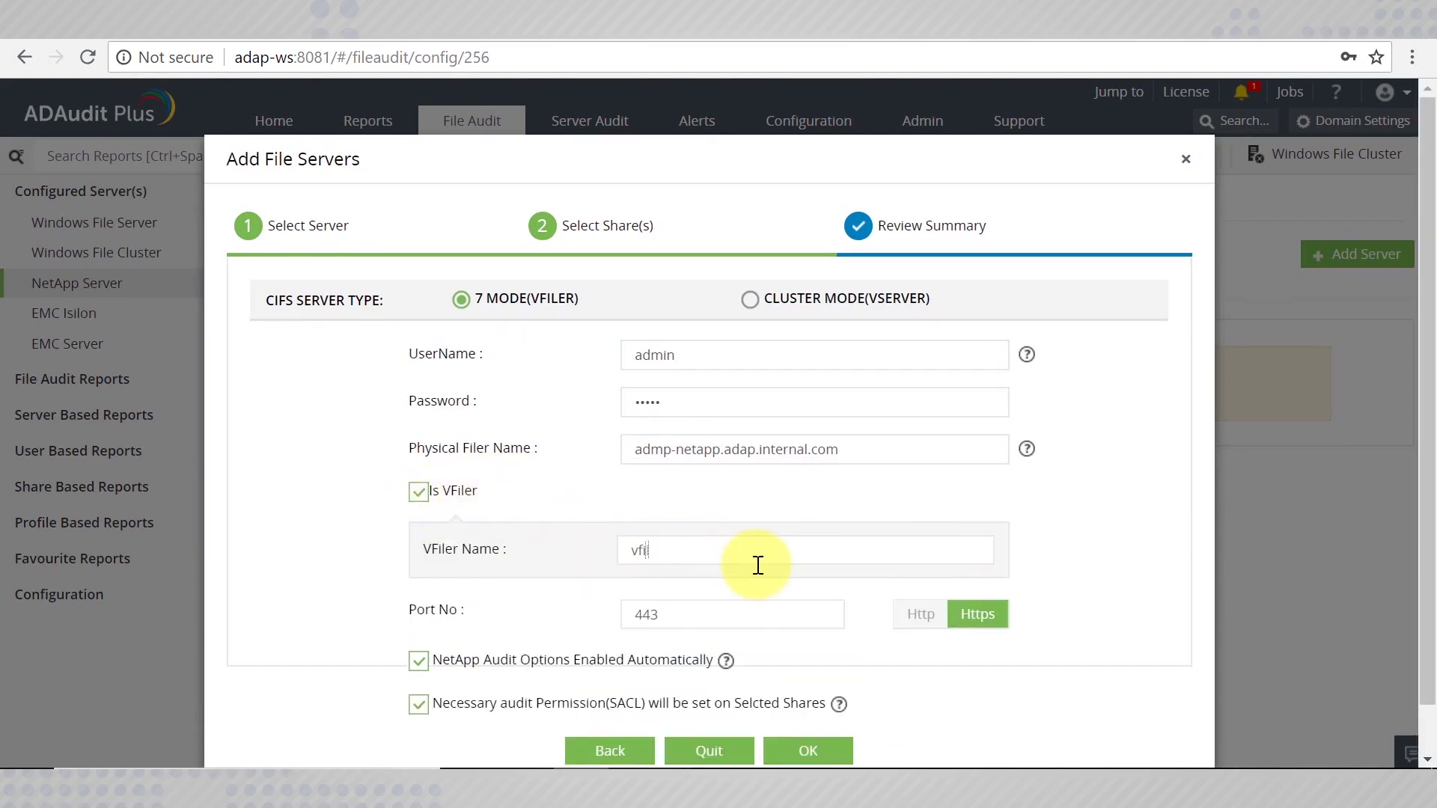
pyautogui.scroll(-1, 757, 564)
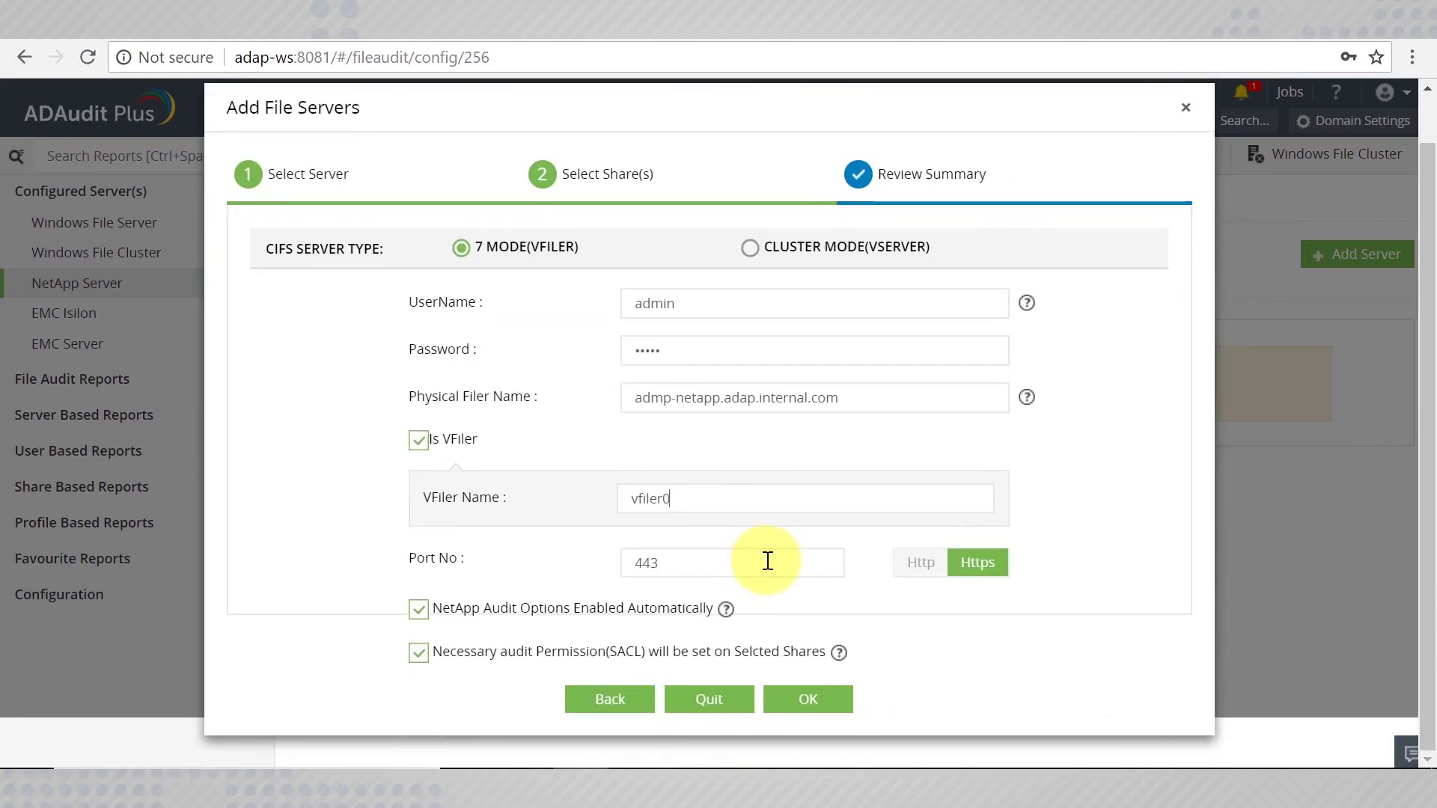
pyautogui.doubleClick(724, 561)
pyautogui.click(734, 566)
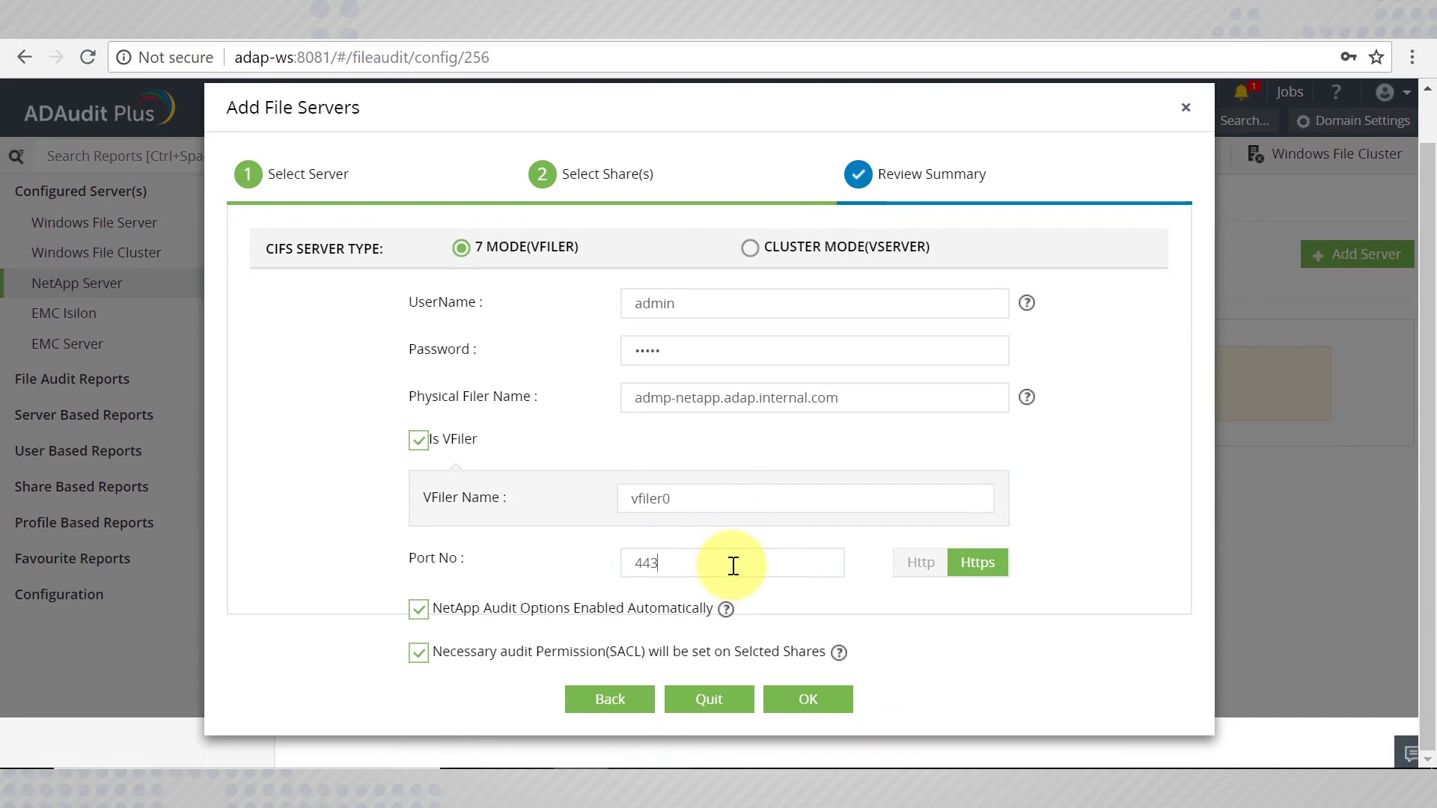
pyautogui.click(917, 580)
pyautogui.click(970, 568)
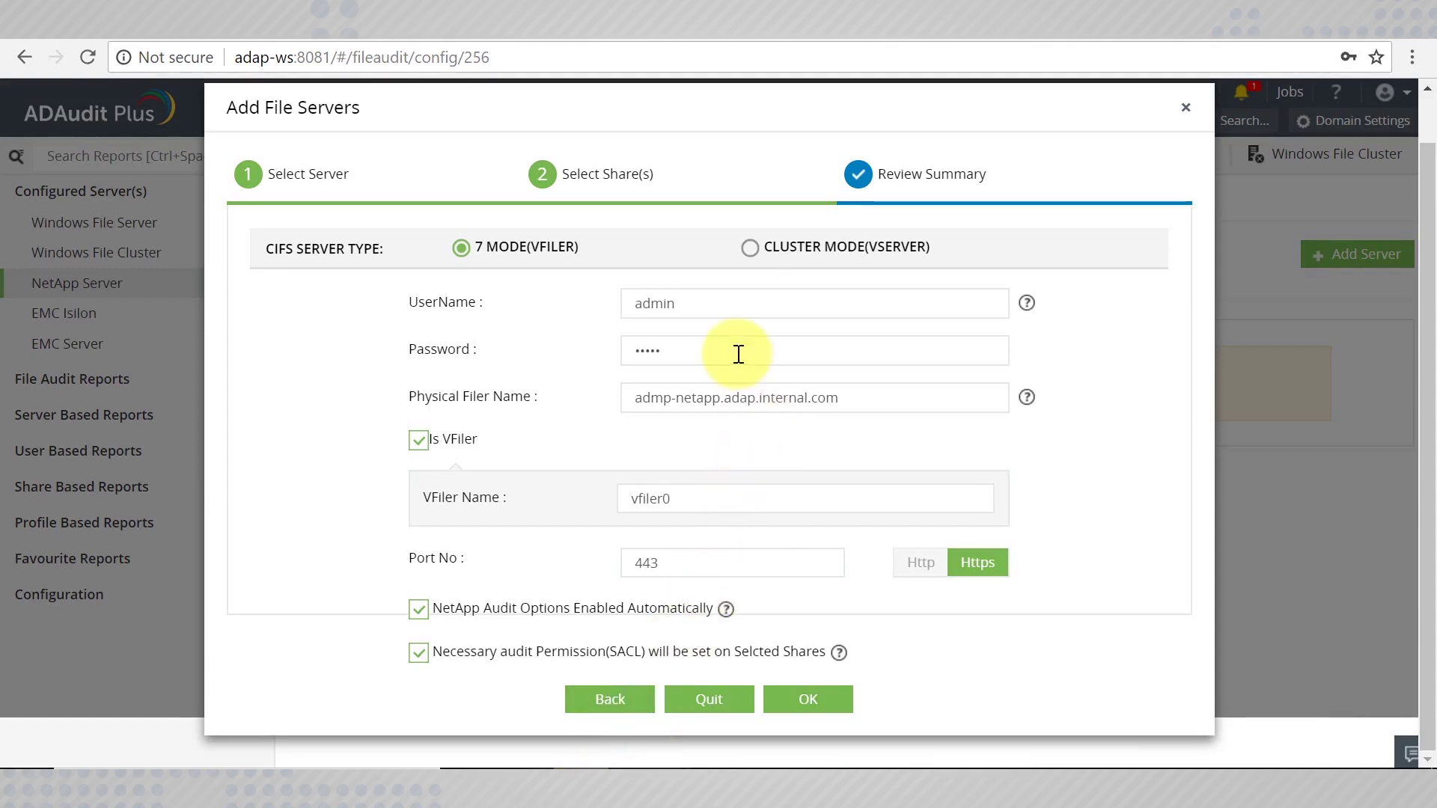
# Switch the CIFS server type to Cluster Mode with the Vserver management type.
pyautogui.click(750, 250)
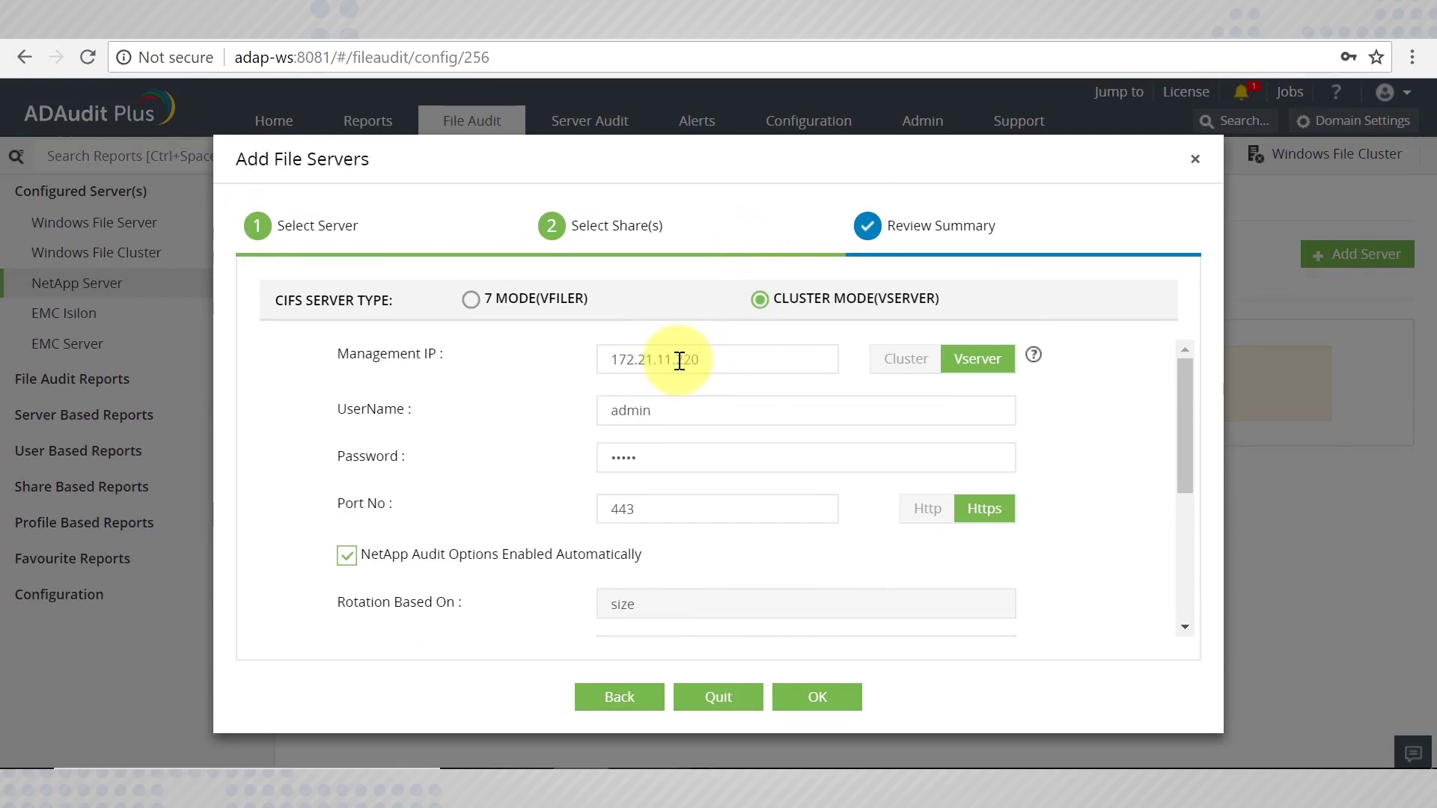
pyautogui.click(924, 363)
pyautogui.click(969, 363)
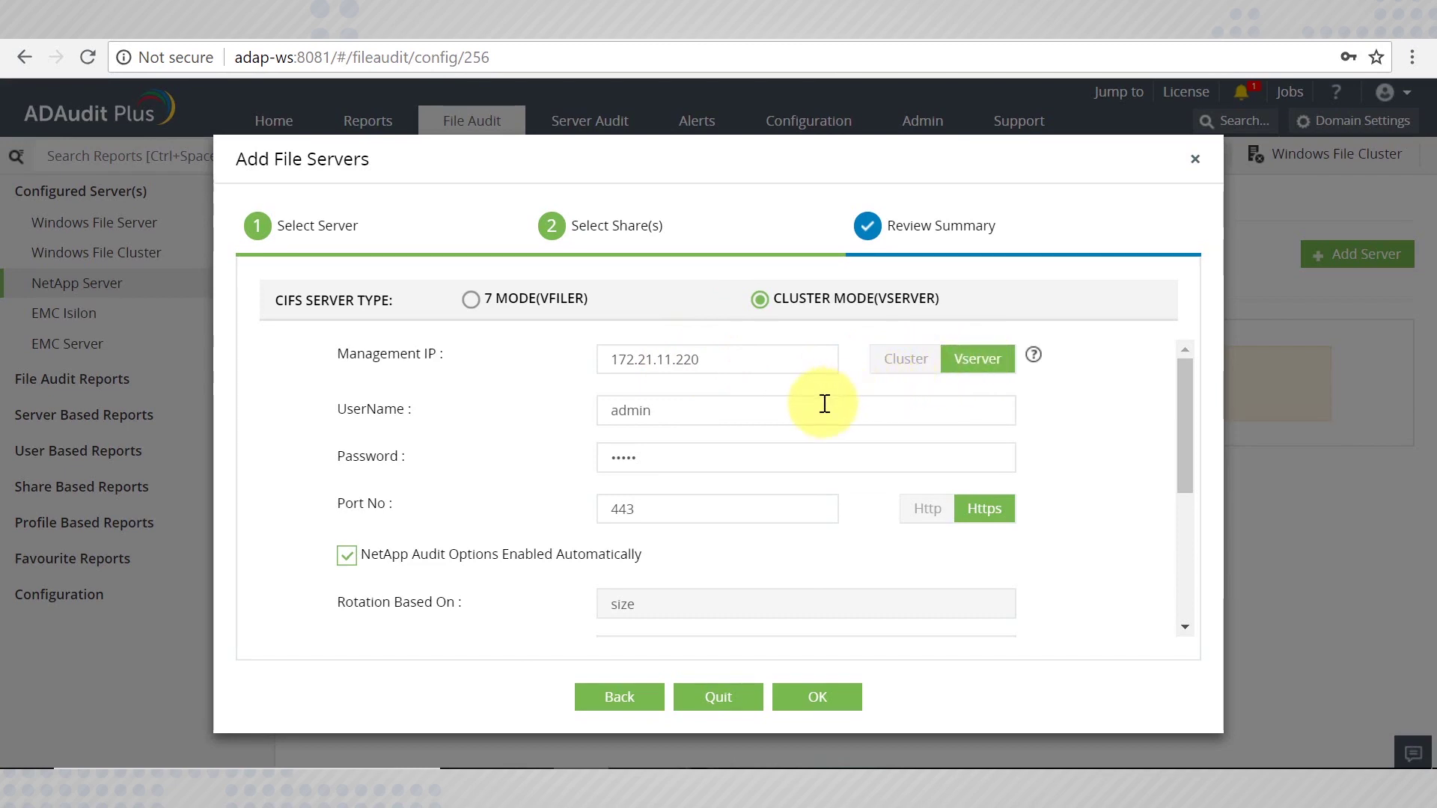
# Check the username and port 443 fields, keeping the connection on HTTPS.
pyautogui.click(694, 414)
pyautogui.moveTo(694, 414); pyautogui.dragTo(619, 404)
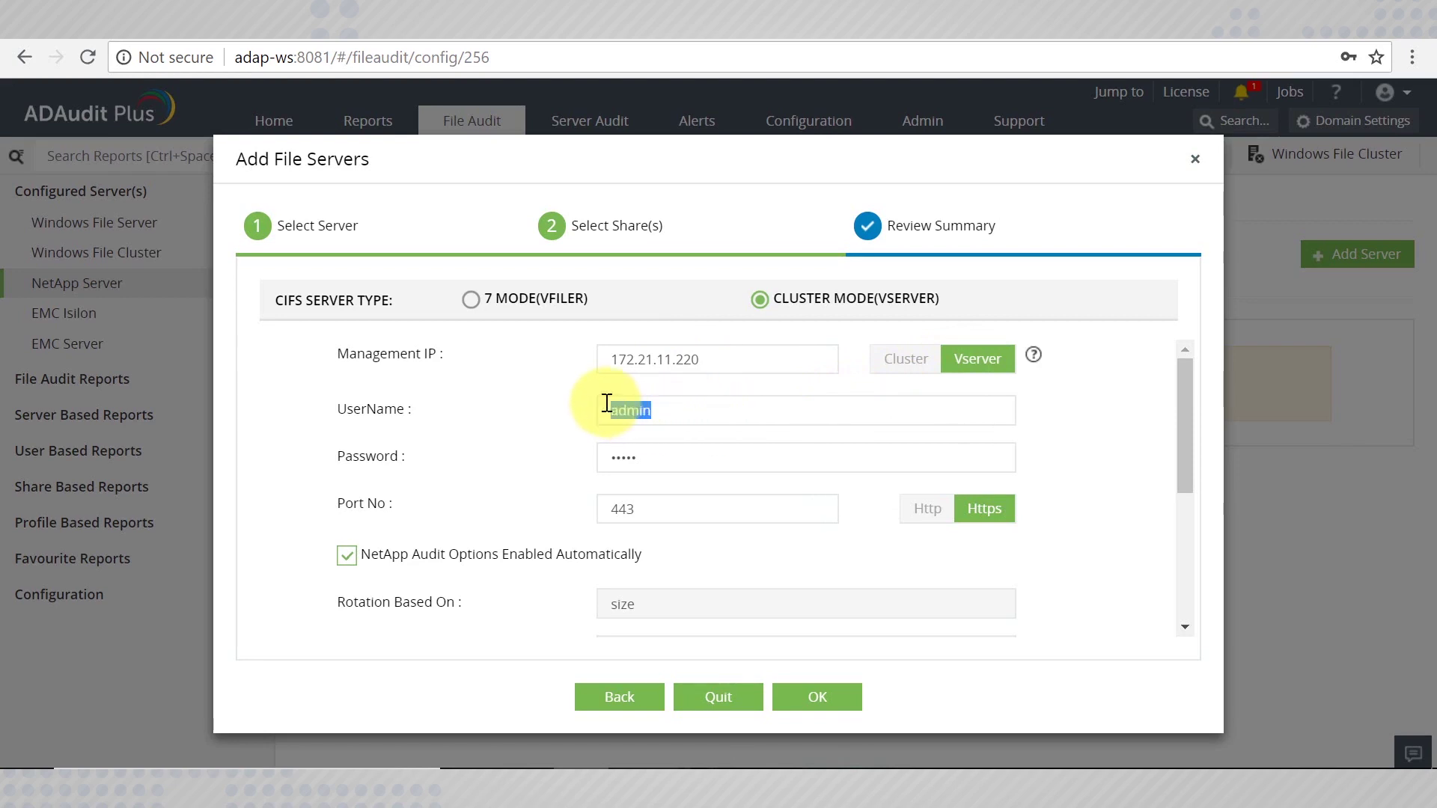
pyautogui.click(674, 415)
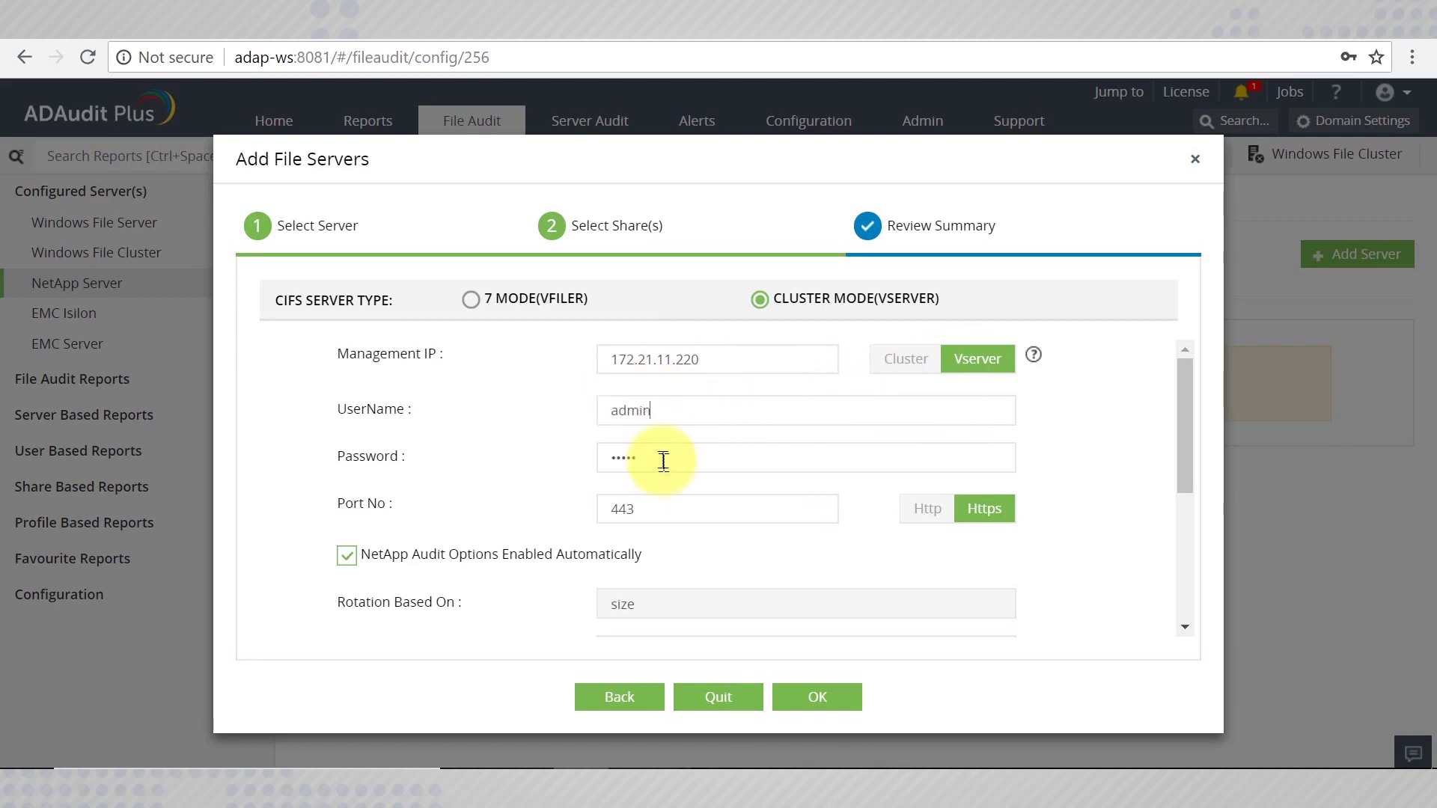
pyautogui.click(620, 520)
pyautogui.moveTo(619, 520); pyautogui.dragTo(664, 498)
pyautogui.click(674, 513)
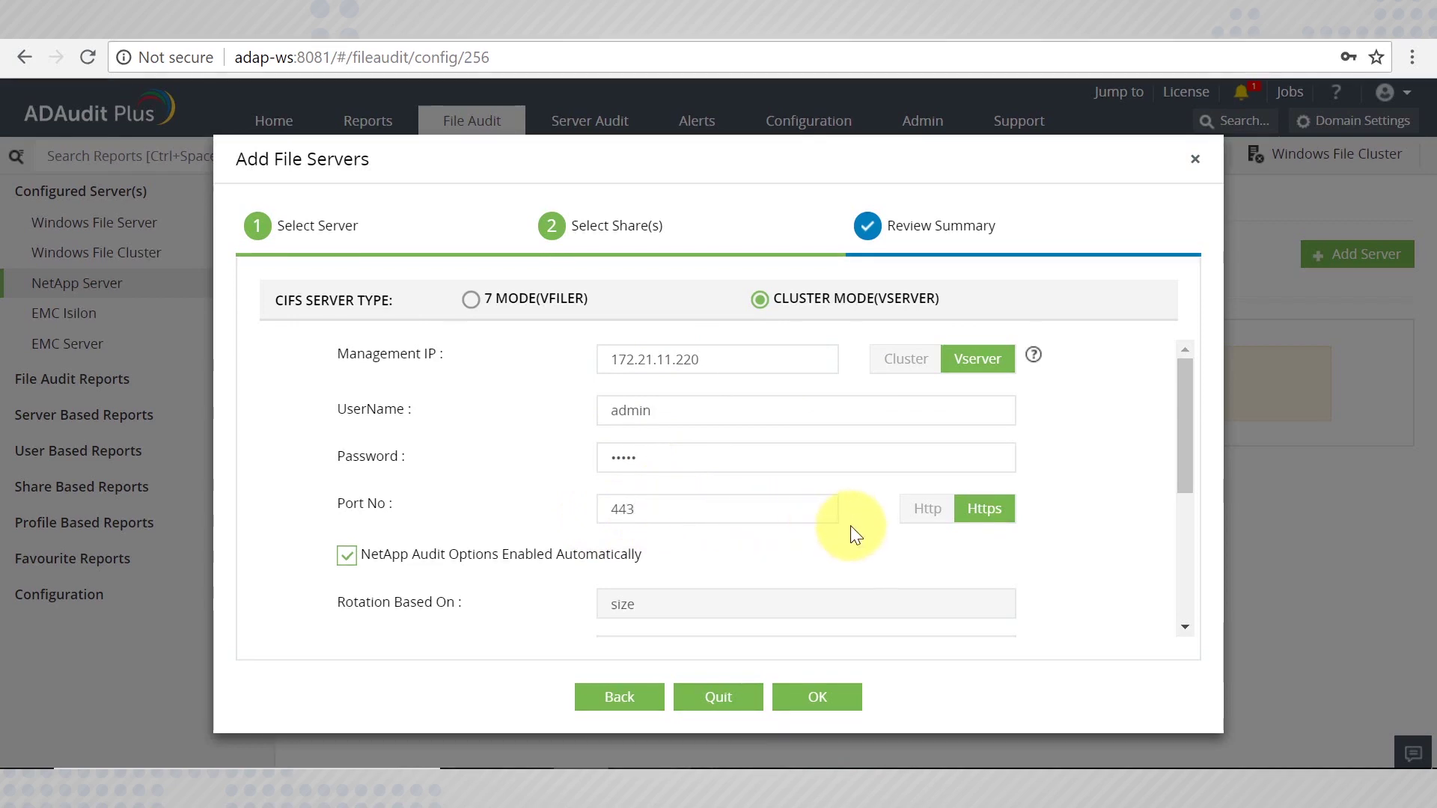
pyautogui.click(922, 514)
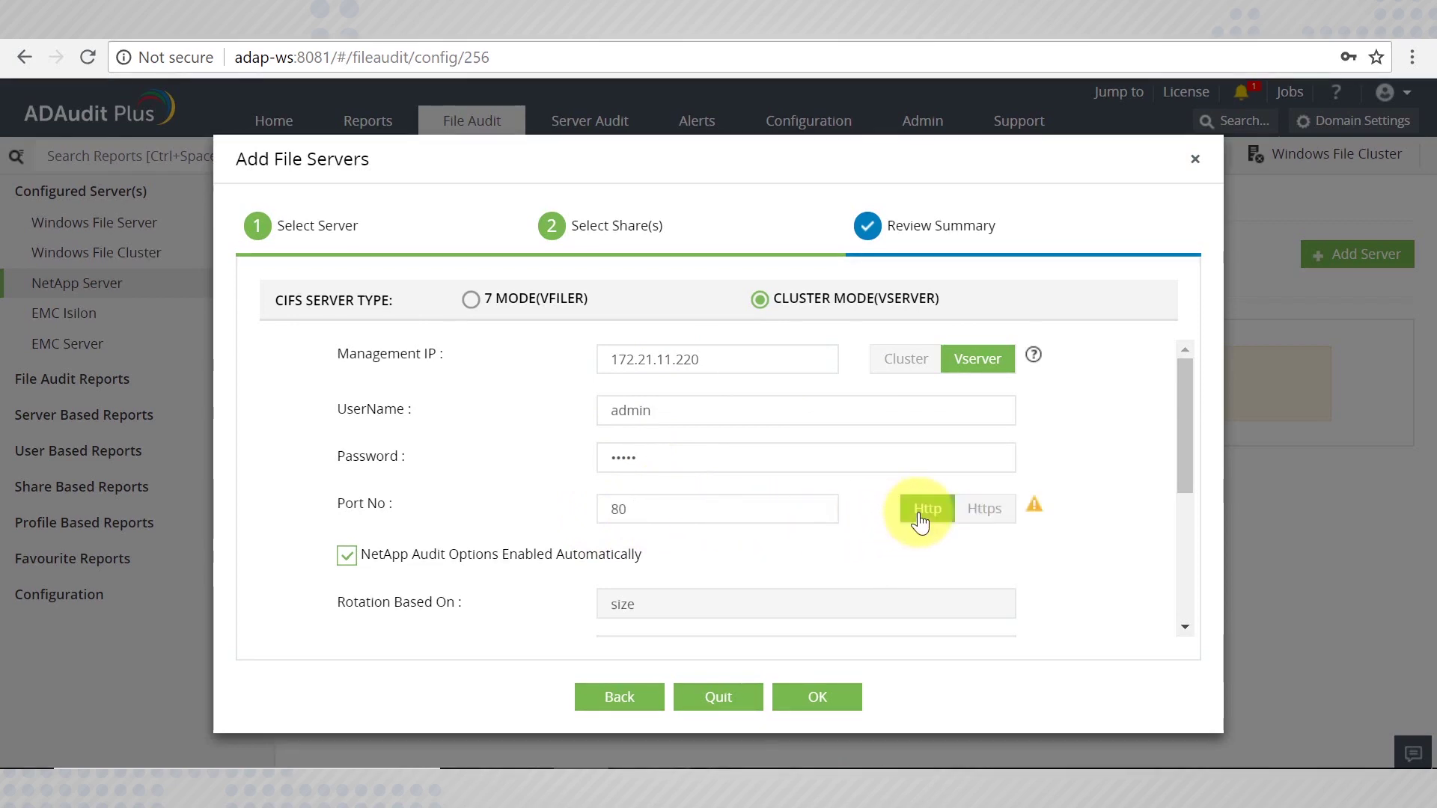
pyautogui.click(975, 528)
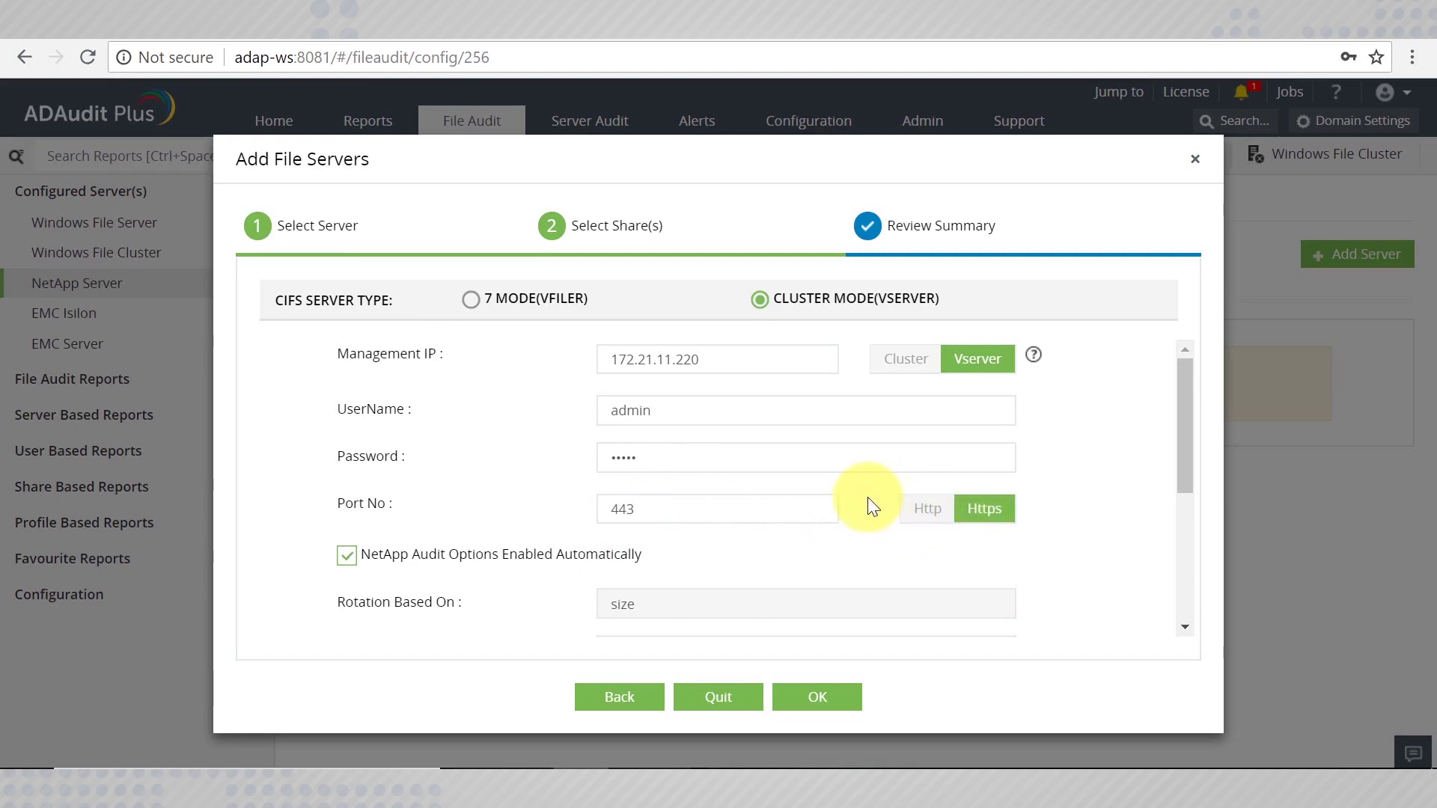
pyautogui.scroll(-5, 773, 508)
pyautogui.scroll(5, 773, 507)
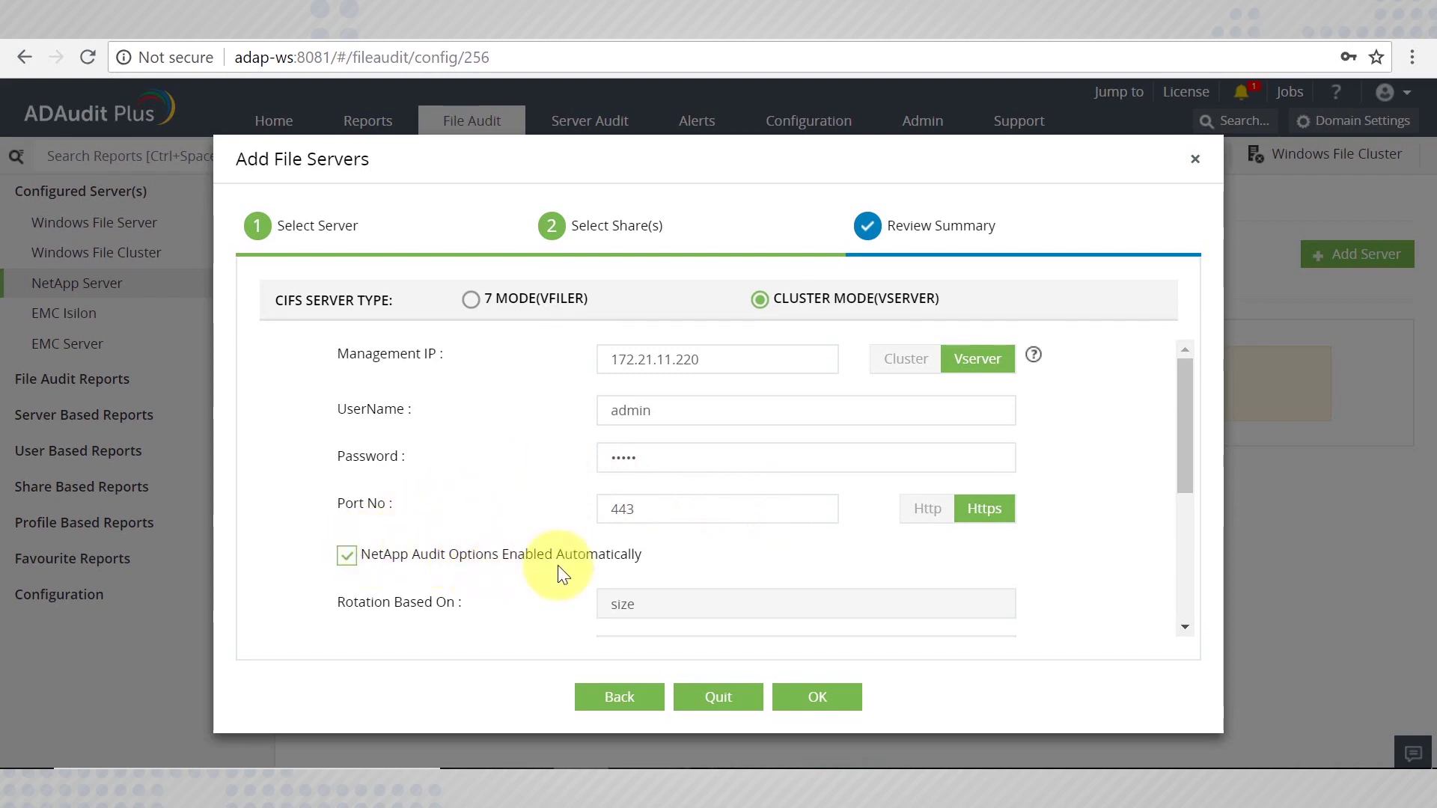
# Set the Log Path option to Create, with the log volume at /cifs_audit_log.
pyautogui.moveTo(1193, 436); pyautogui.dragTo(1189, 519)
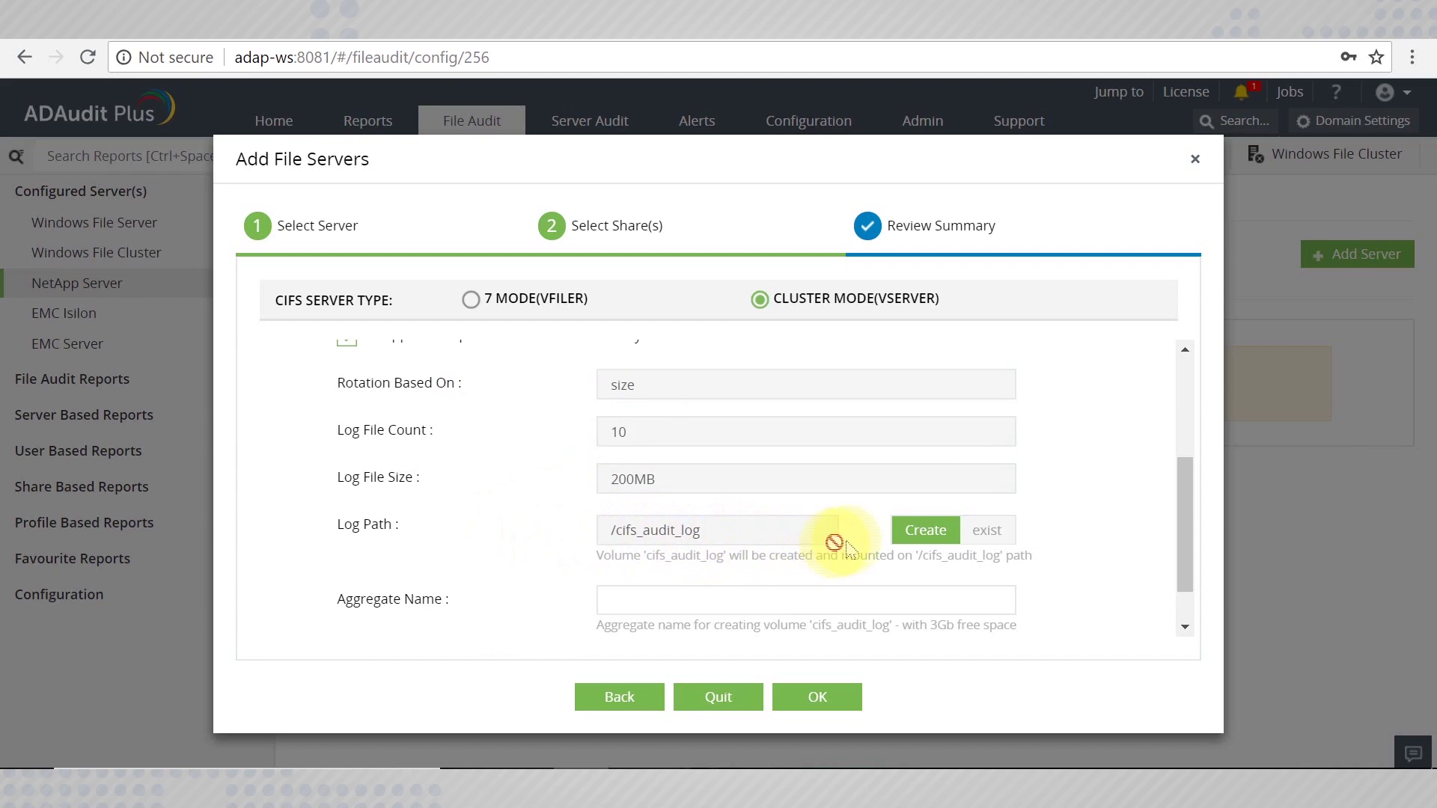
pyautogui.click(986, 529)
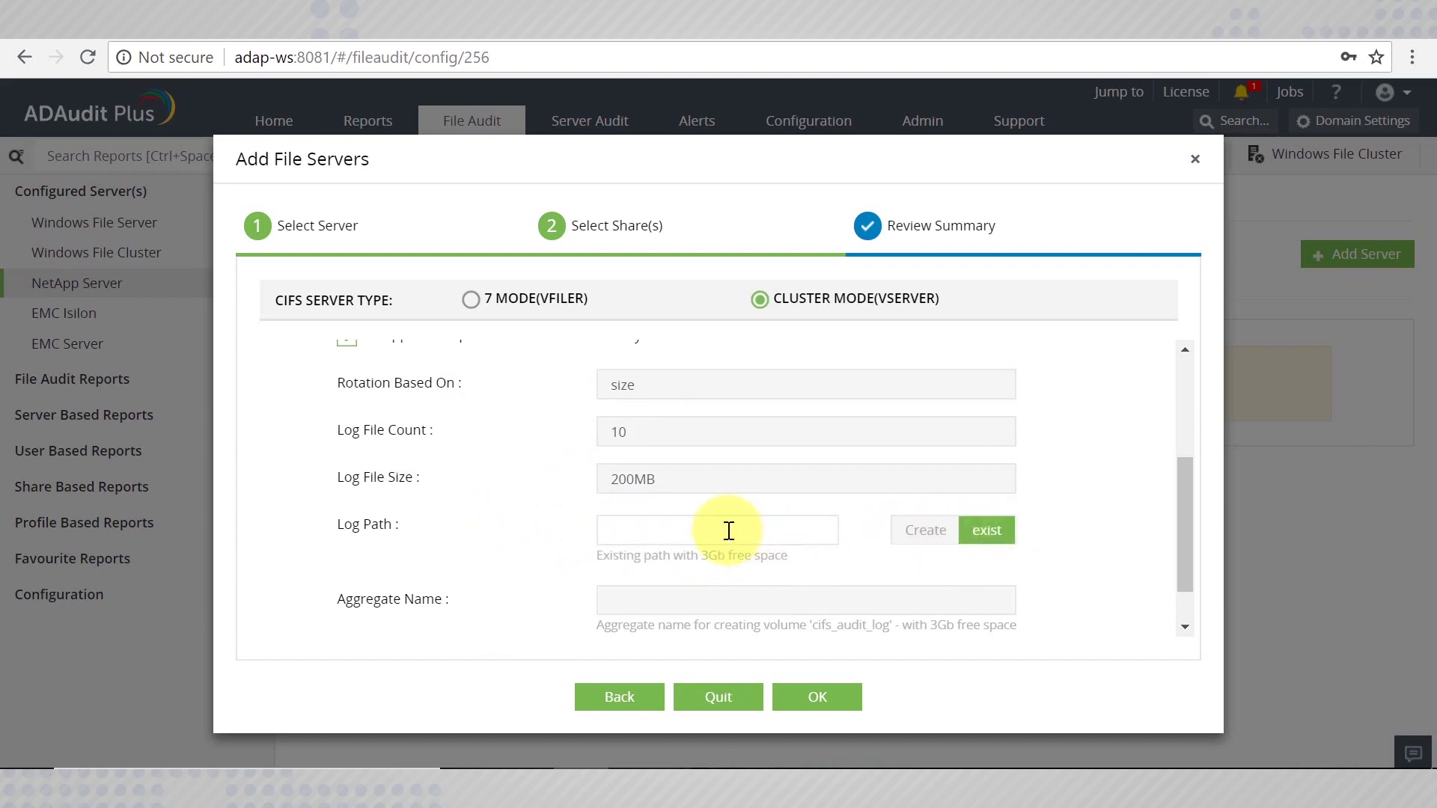
pyautogui.write('/log path')
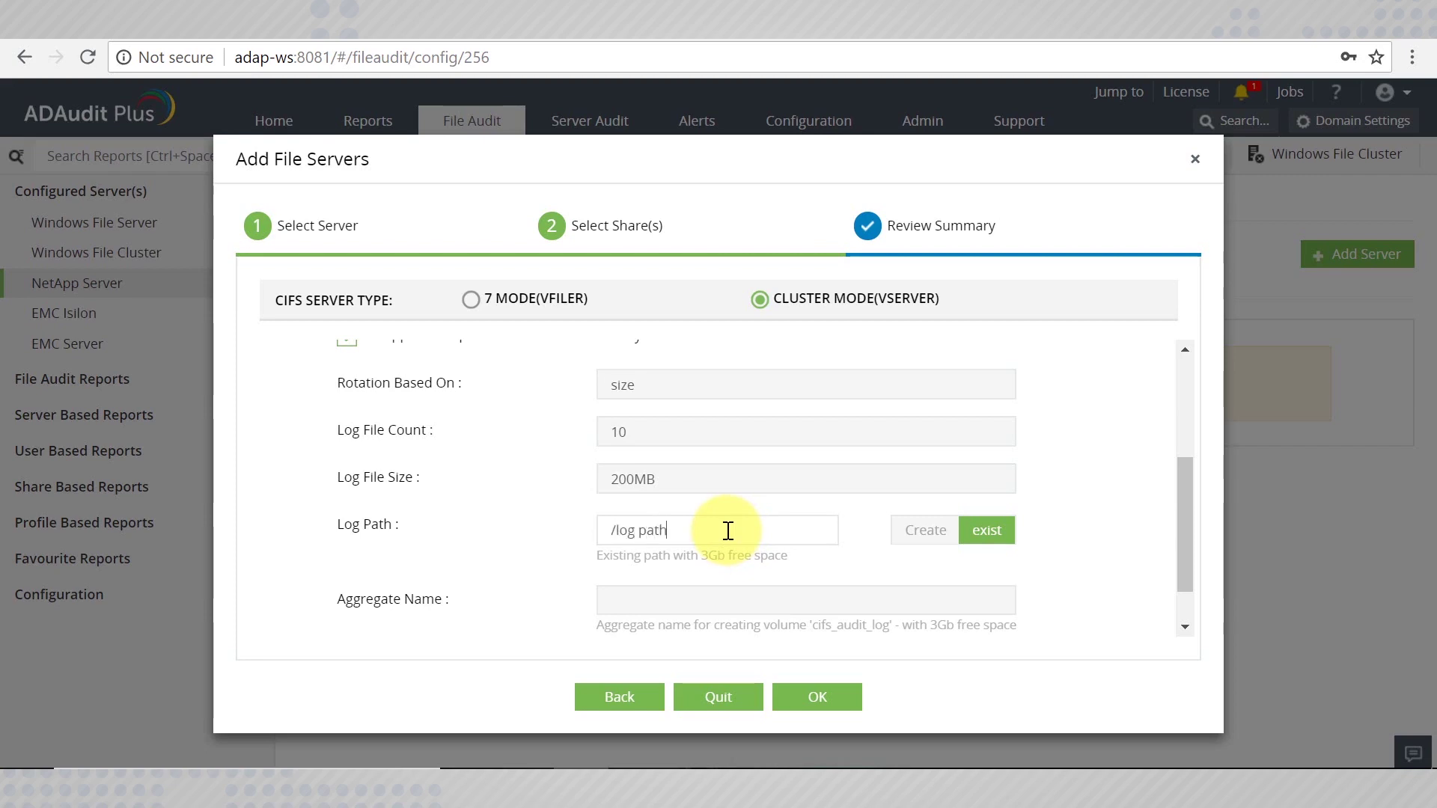
pyautogui.click(908, 534)
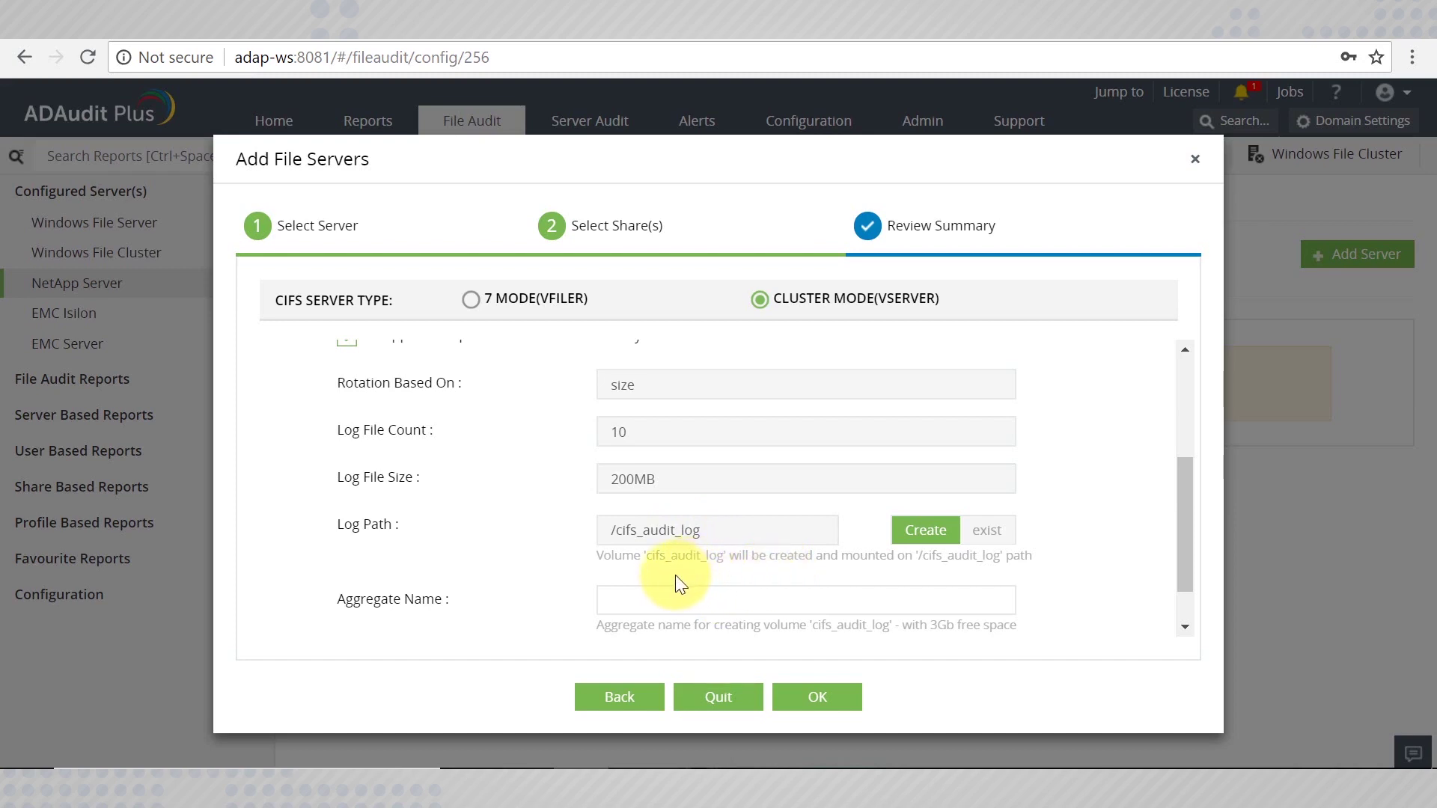
# Type 't' as the Aggregate Name, then quit the wizard without saving.
pyautogui.click(683, 598)
pyautogui.write('test')
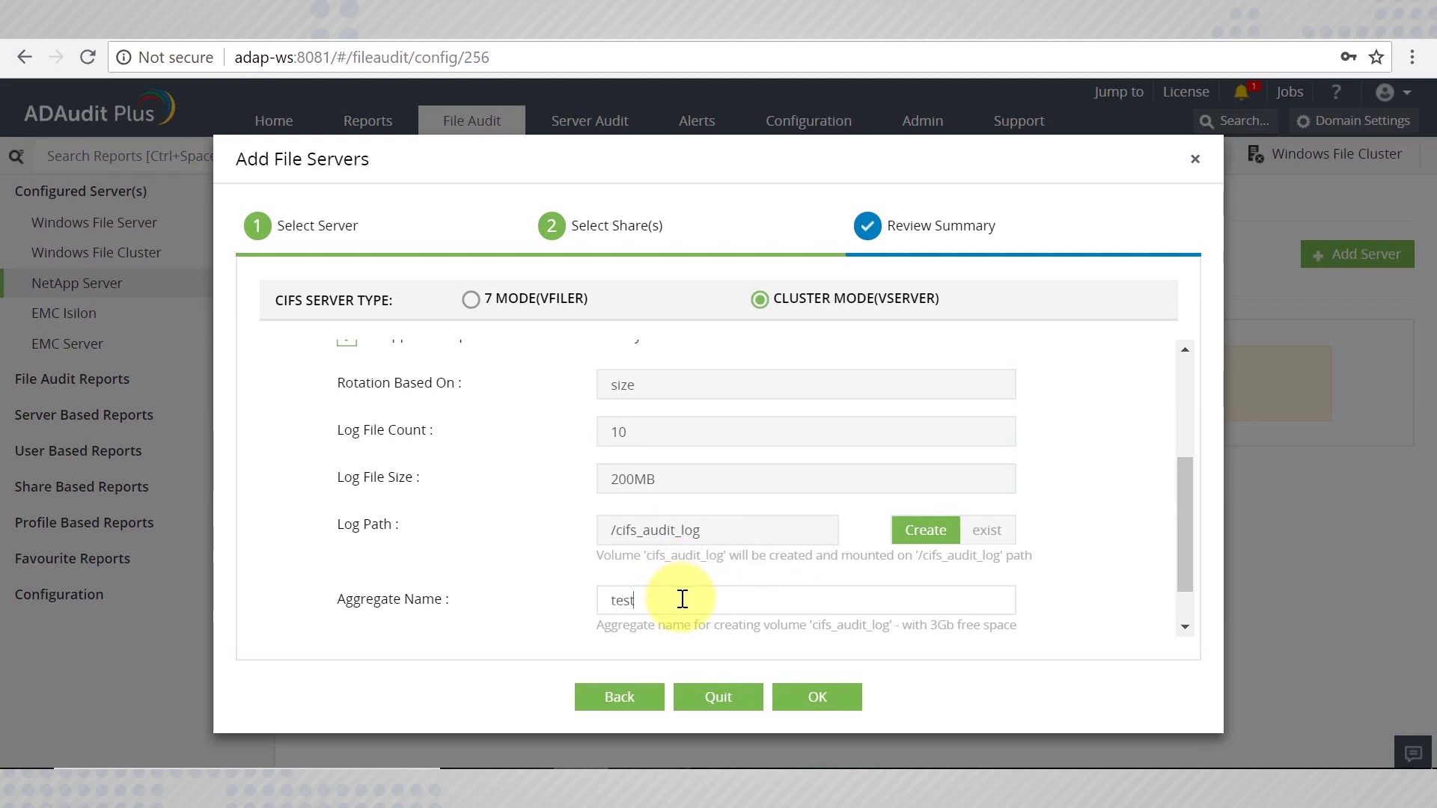
pyautogui.scroll(-1, 682, 599)
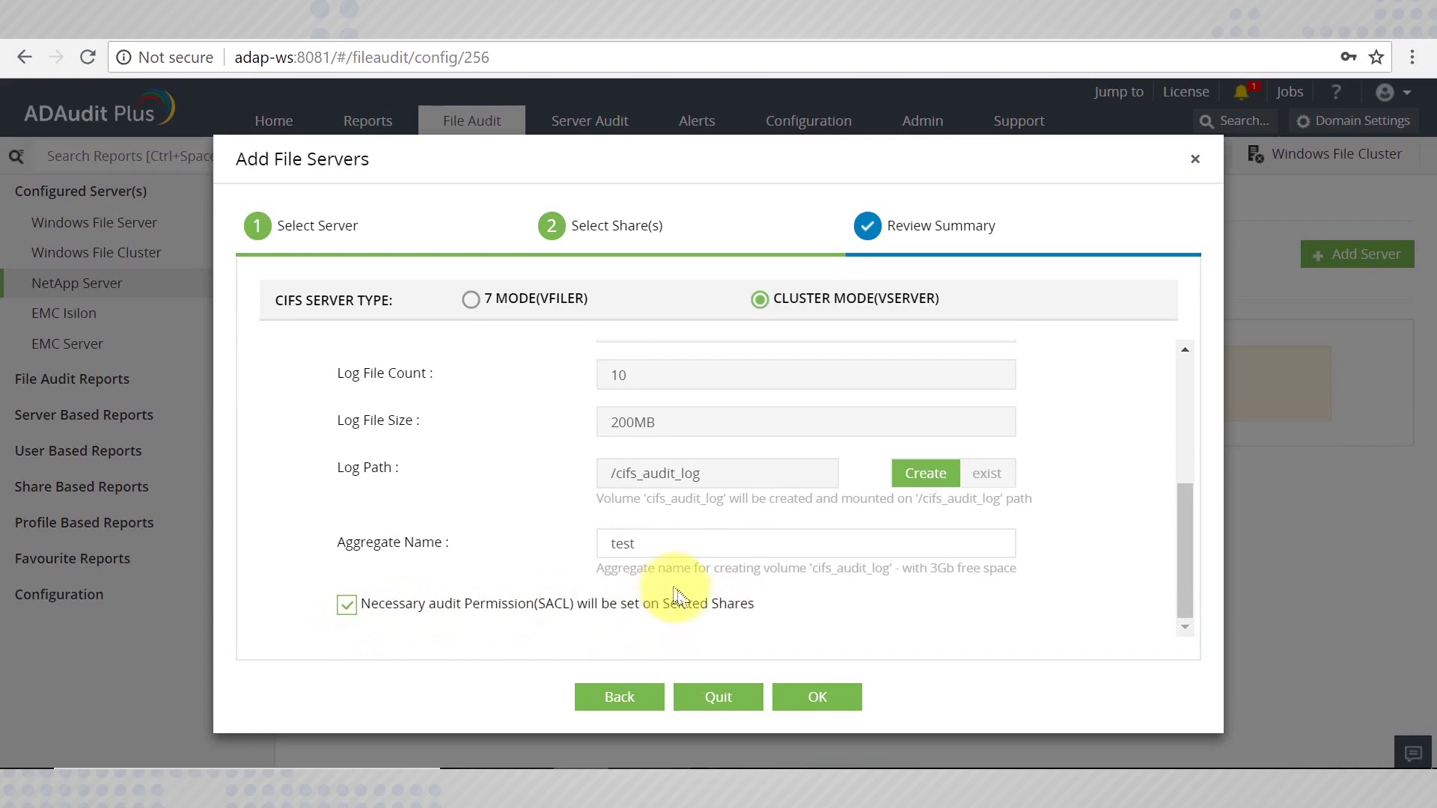
pyautogui.click(720, 697)
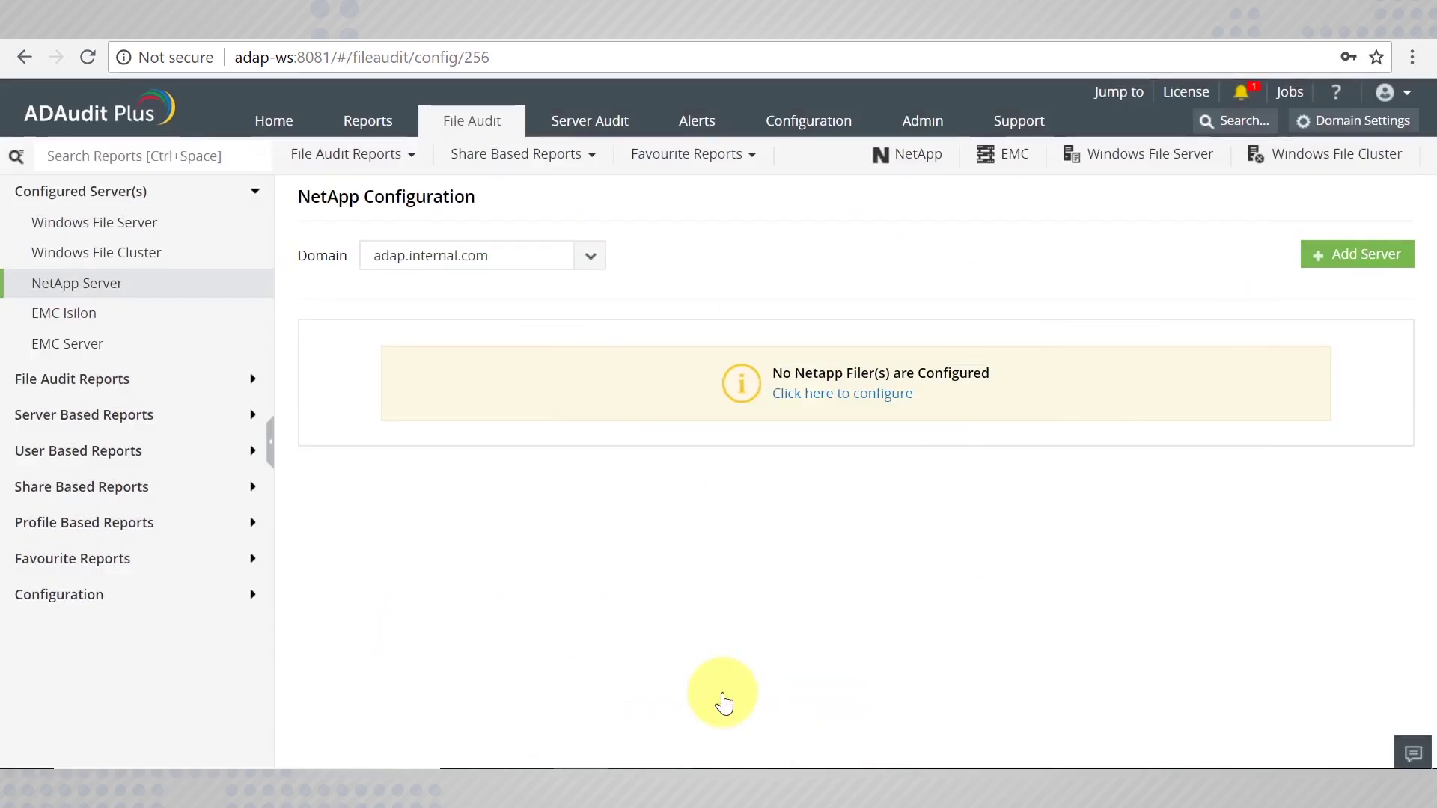